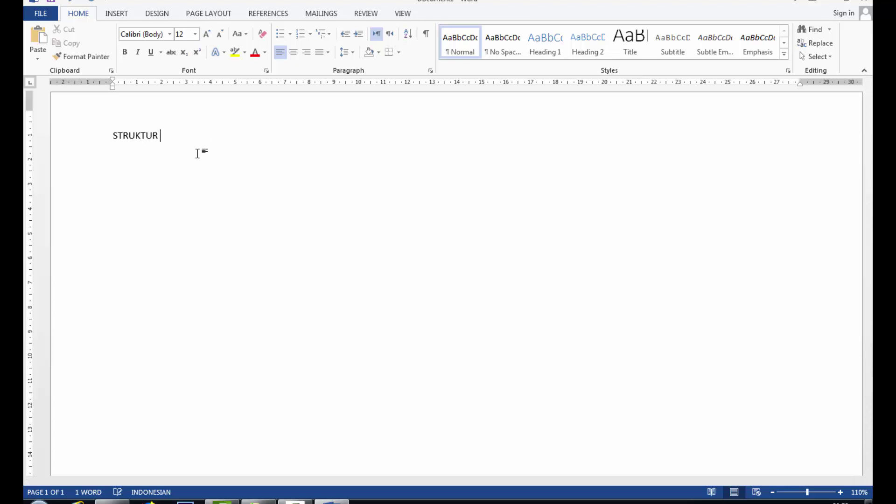
Step: Finish the heading: STRUKTUR ORGANISASI KELAS 9.5, MTs. AL-MUHTADIN Bantargebang Bekasi, Tahun Pelajaran 2017 / 2018
type("ORGANISASI K")
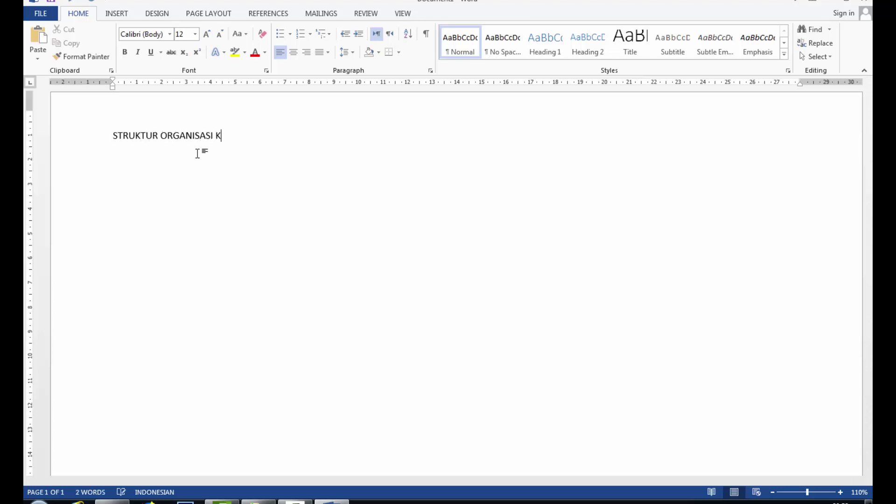
type("ELAS 9.5")
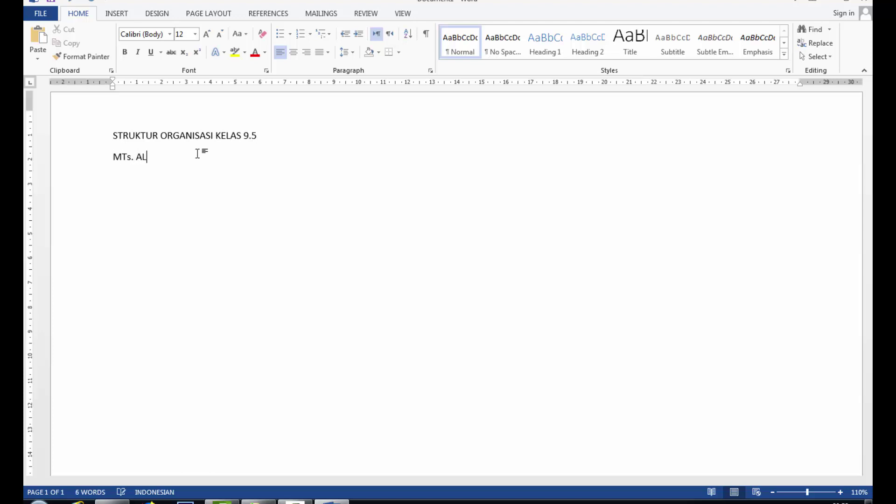
type("-MUHTADIN Bantargebang Bekasi")
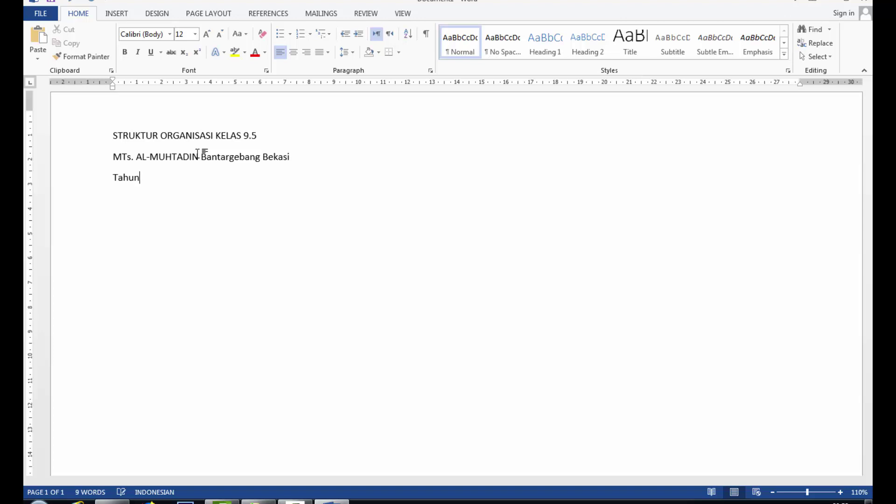
type("Pelajaran 2017 / 2018")
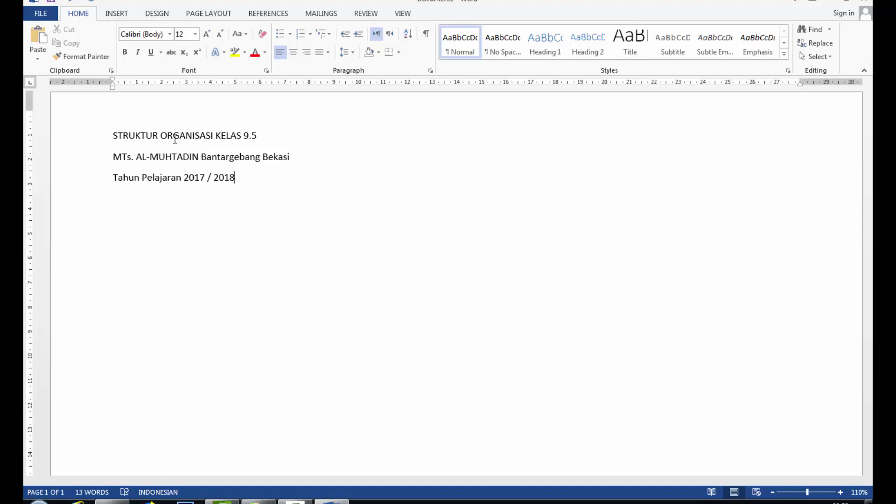
key("ctrl+Home")
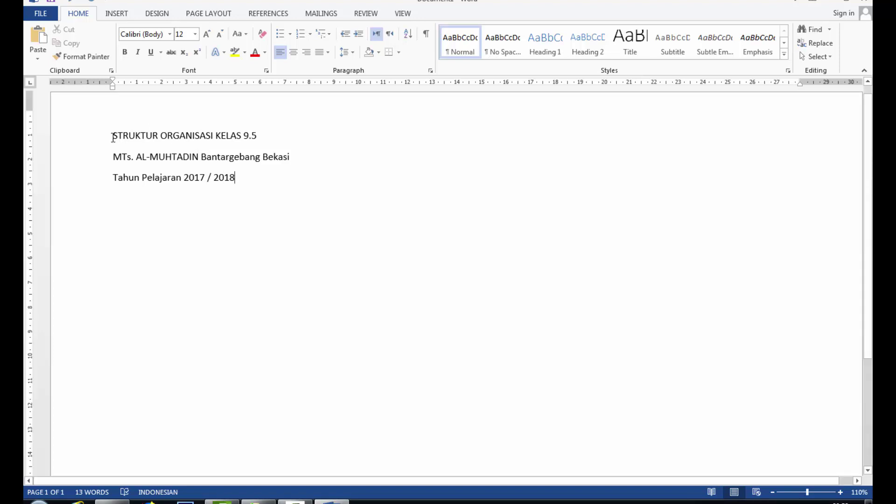
Step: Make all three heading lines centered, bold, No Spacing, 1.15 line spacing, size 12
left_click_drag(113, 136, 245, 184)
left_click(293, 52)
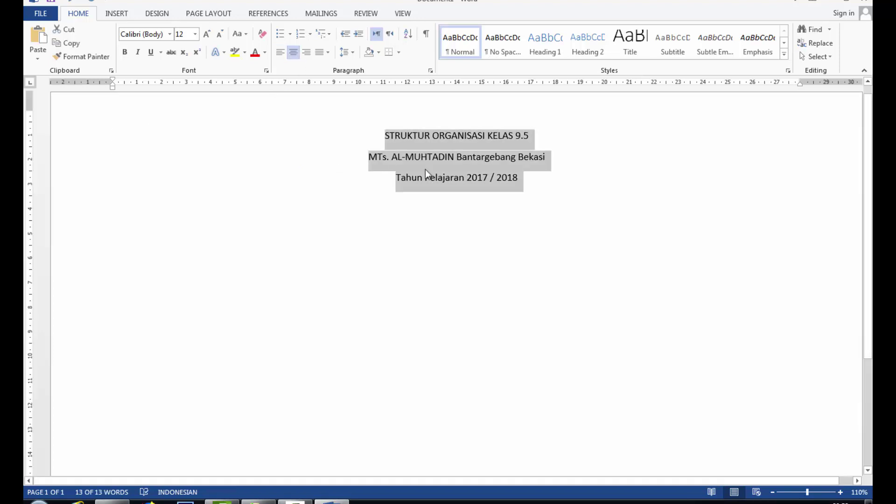
left_click(503, 42)
left_click(293, 52)
left_click(125, 52)
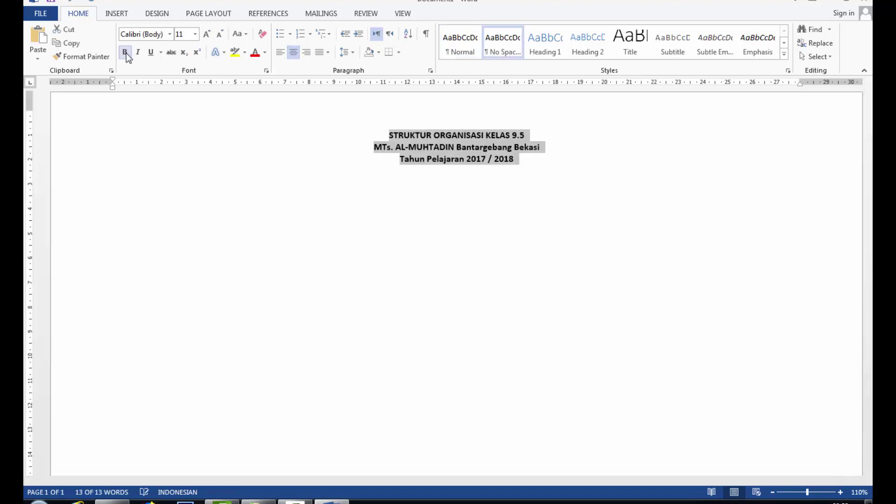
left_click(349, 56)
left_click(352, 82)
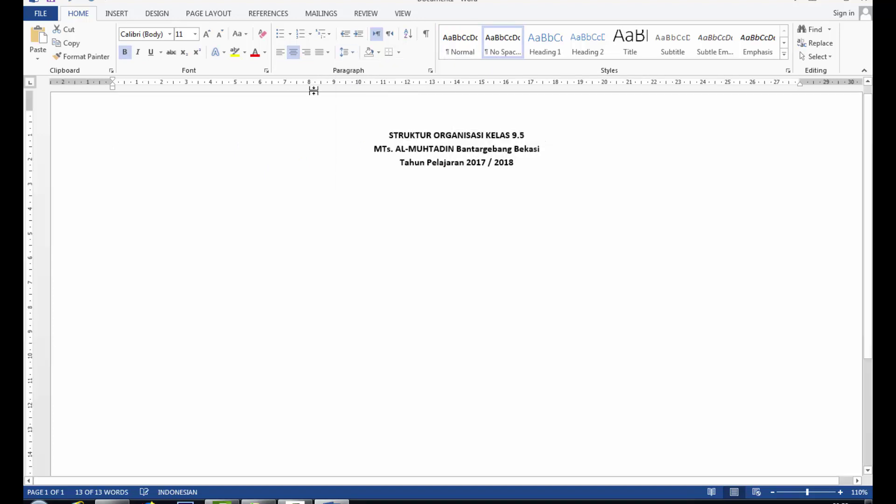
left_click(207, 34)
Step: Enlarge the title line to 20 pt and set the school name line to 18 pt
left_click_drag(384, 135, 537, 136)
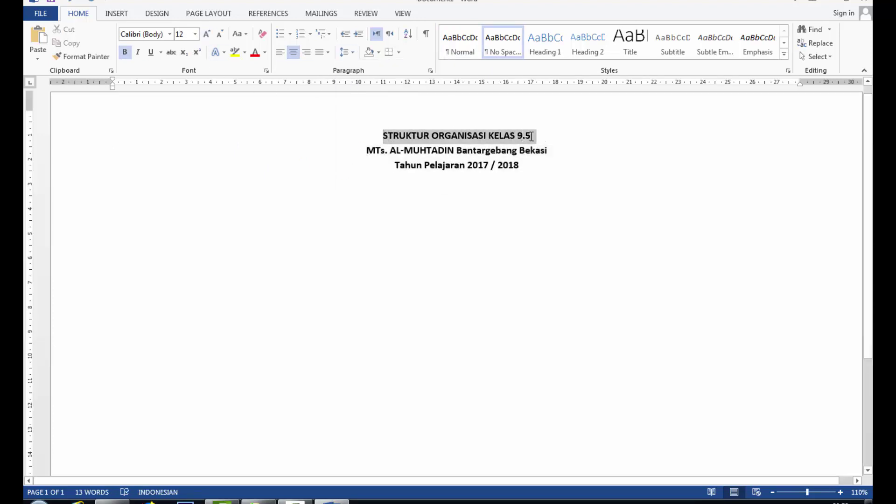
left_click(195, 34)
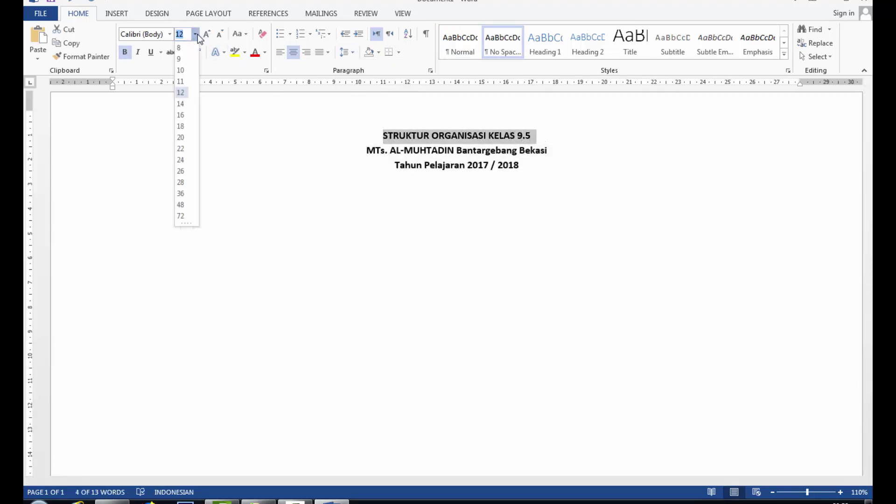
left_click(181, 149)
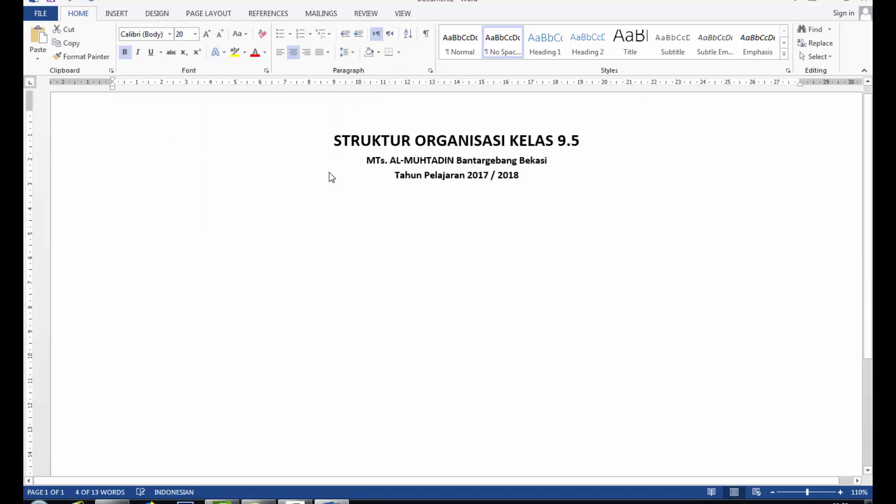
triple_click(384, 161)
left_click(196, 35)
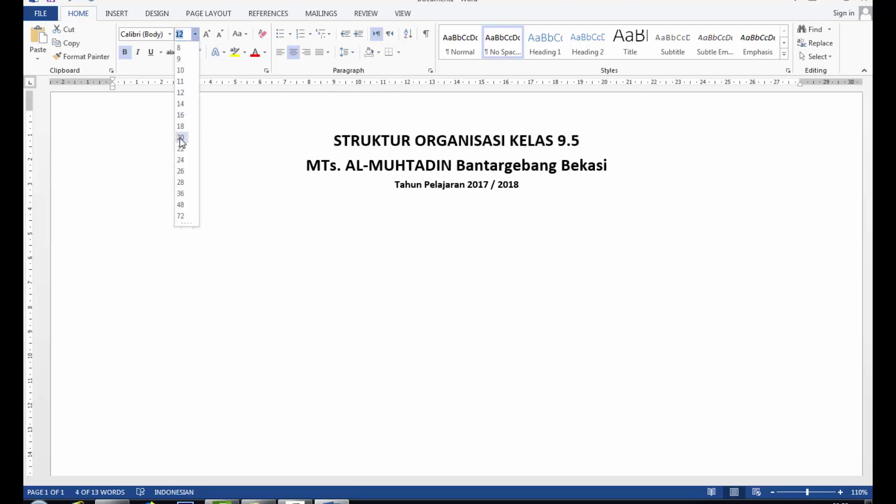
left_click(180, 126)
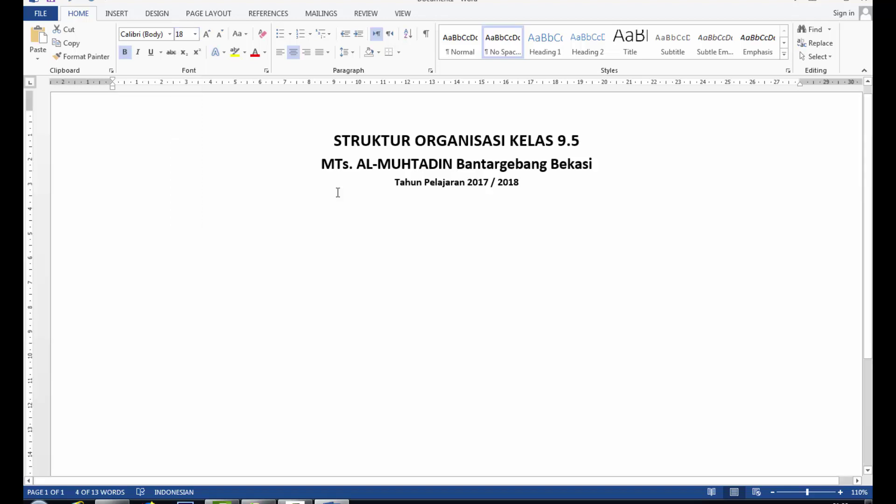
Step: Set the Tahun Pelajaran line to 18 pt, not bold, and add an empty line below
triple_click(394, 187)
left_click(195, 35)
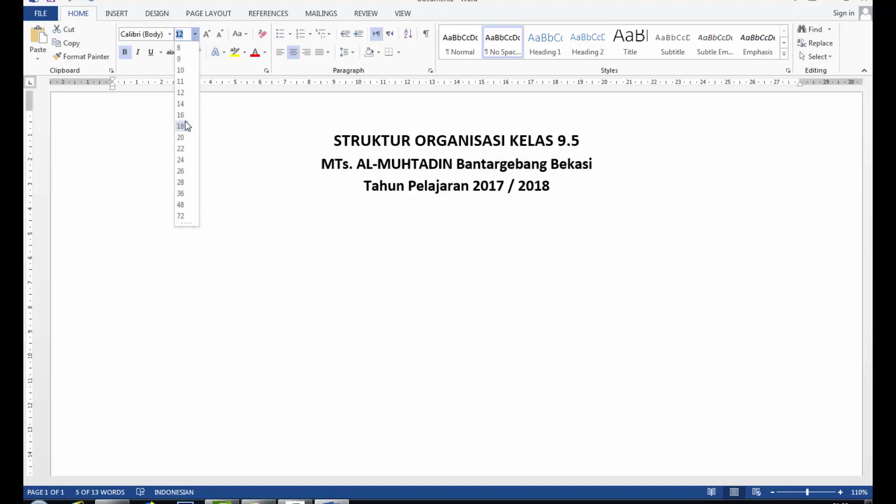
left_click(180, 126)
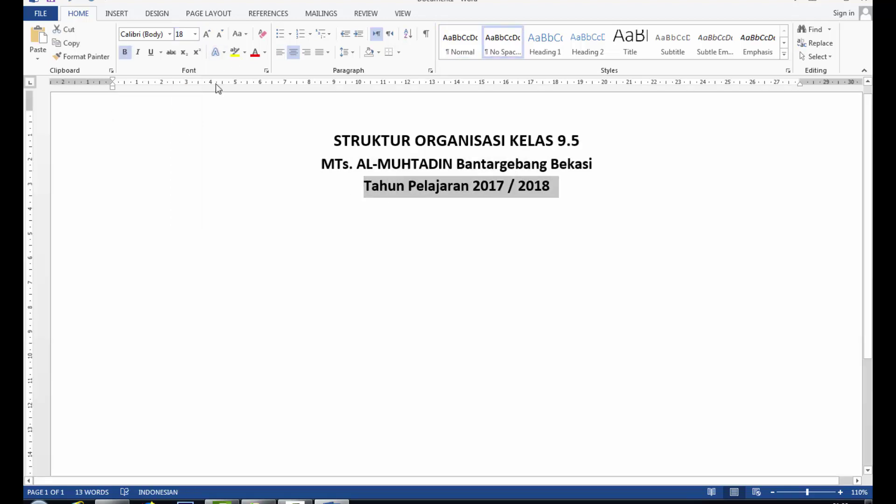
left_click(125, 52)
left_click(391, 180)
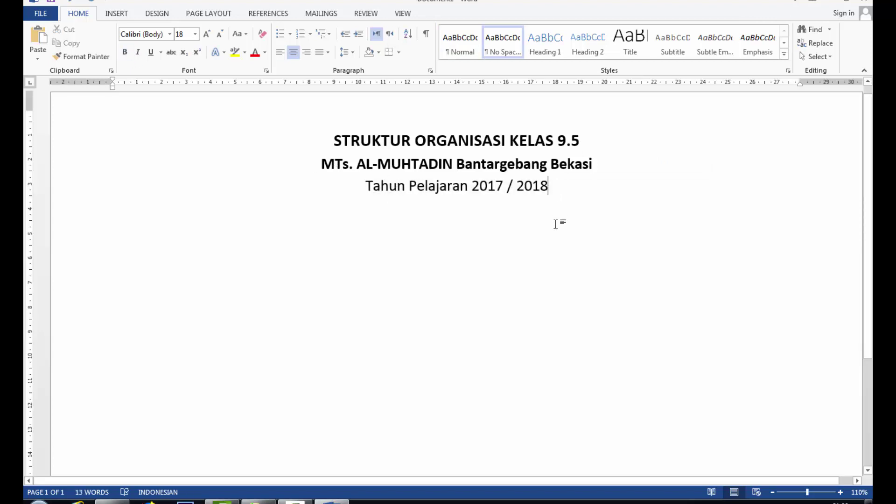
key("Return")
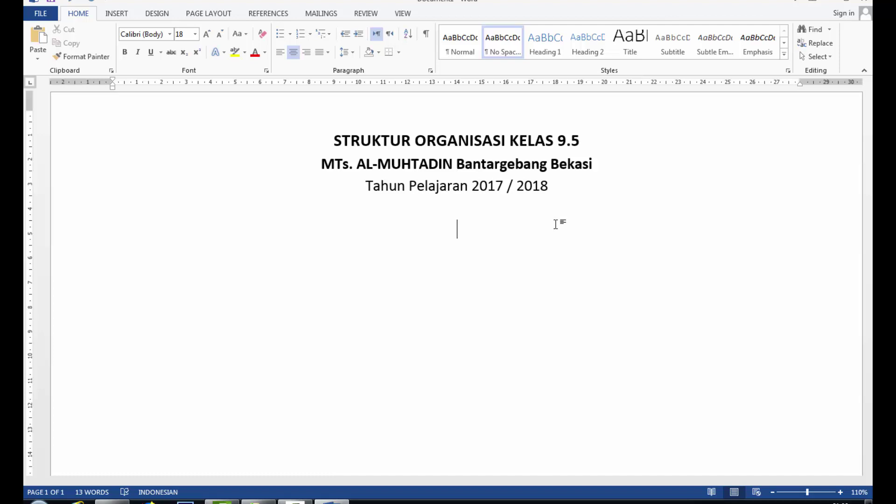
Step: Draw a rectangle just below the heading
left_click(116, 13)
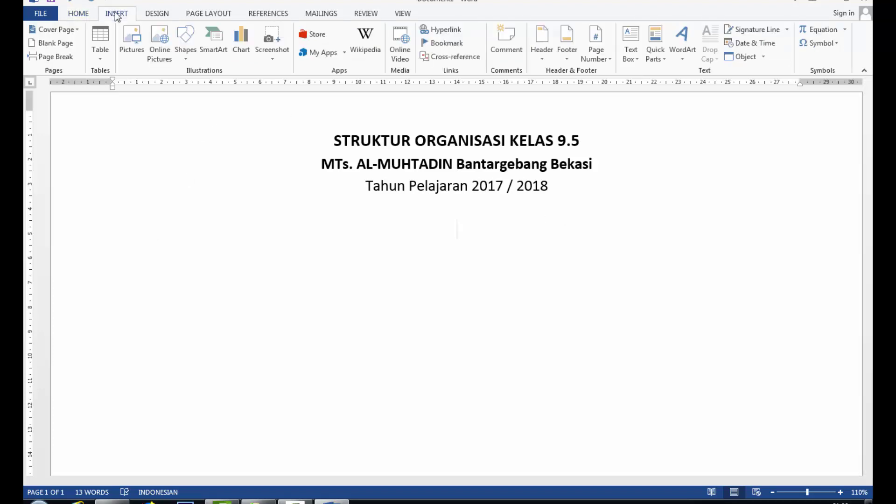
left_click(186, 47)
left_click(208, 96)
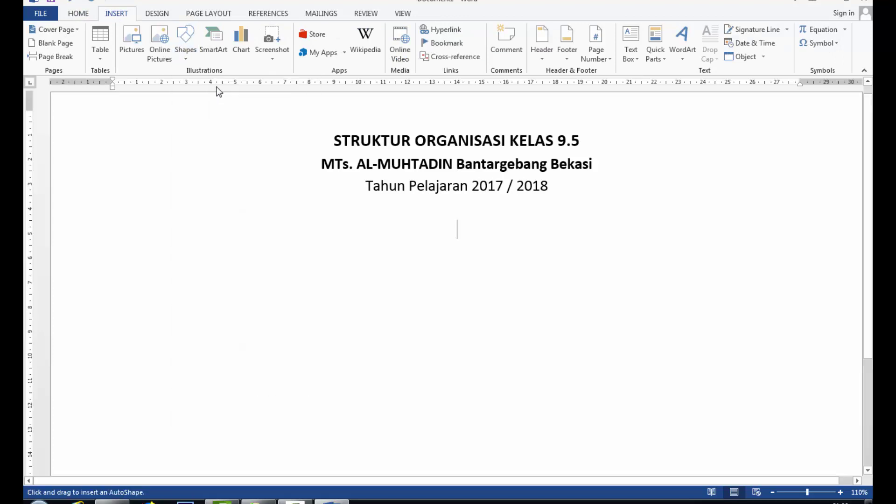
mouse_move(371, 206)
left_mouse_down()
mouse_move(396, 262)
mouse_move(551, 269)
mouse_move(547, 239)
left_mouse_up()
Step: Style the rectangle white with a black 1½ pt outline
left_click(280, 54)
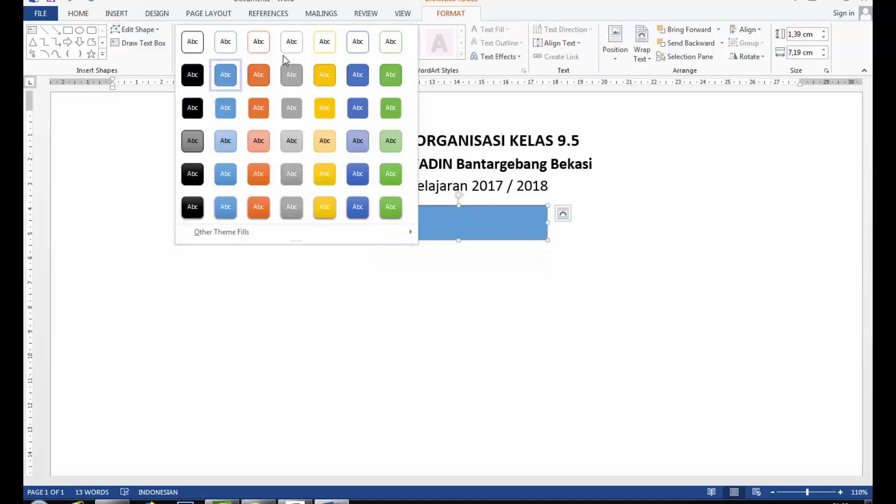
left_click(195, 48)
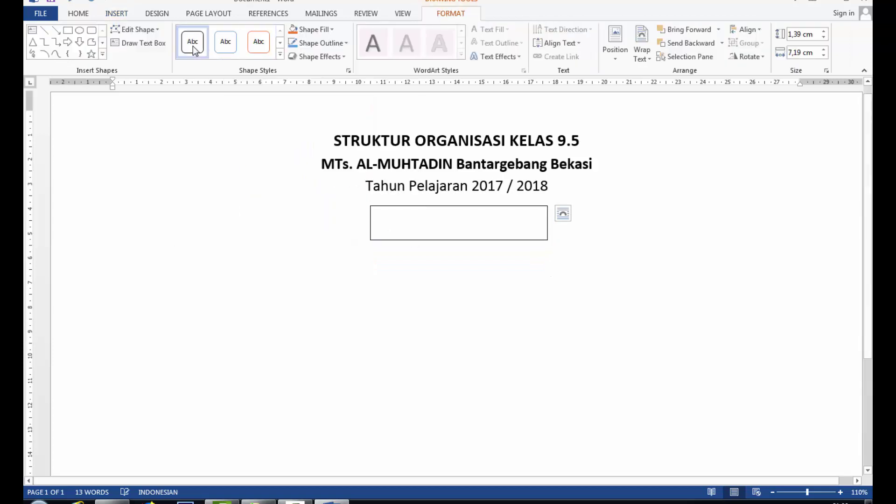
left_click(331, 56)
left_click(331, 43)
mouse_move(386, 176)
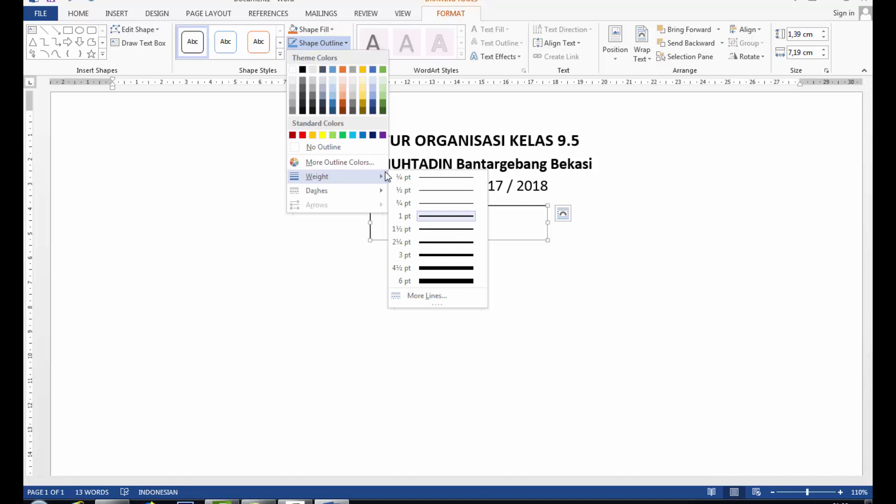
left_click(432, 232)
Step: Shorten the rectangle to 0.93 cm high and move it slightly lower
left_click(459, 274)
left_click(457, 239)
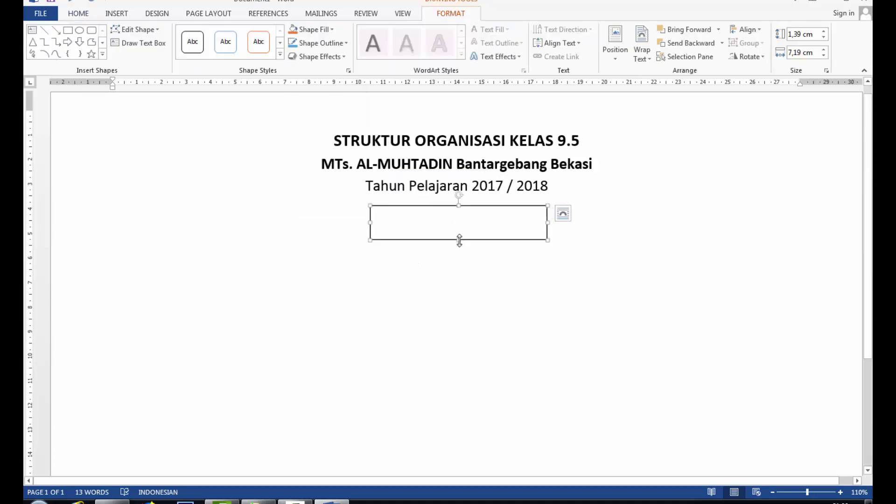
left_click_drag(459, 239, 459, 228)
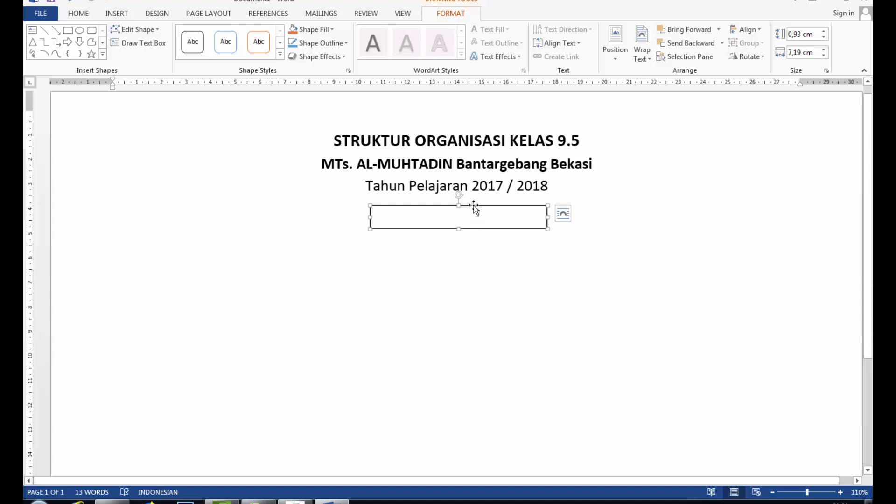
left_click_drag(474, 205, 475, 215)
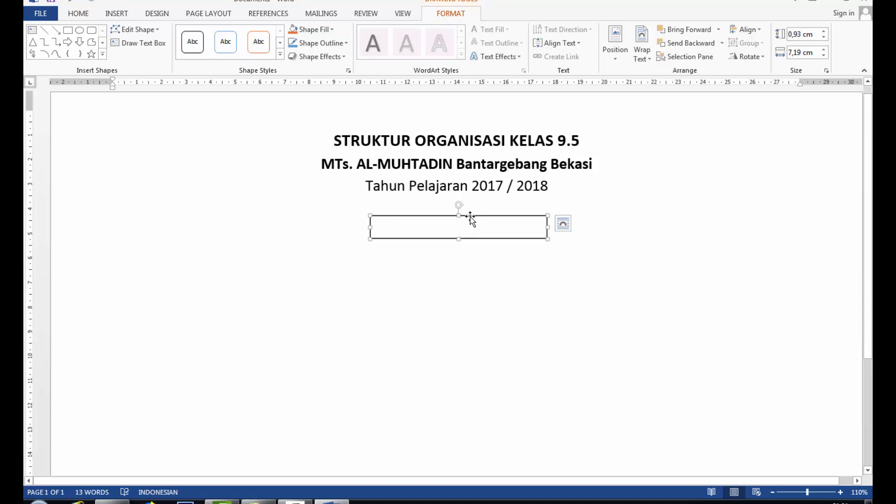
right_click(470, 218)
Step: Duplicate the rectangle and stack the copy directly under the original
left_click(511, 239)
left_click(508, 284)
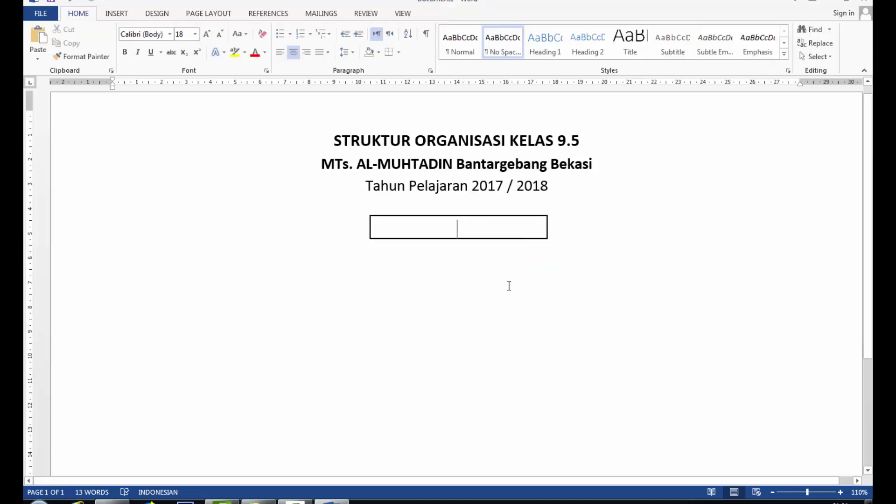
key("ctrl+v")
left_click_drag(272, 220, 528, 238)
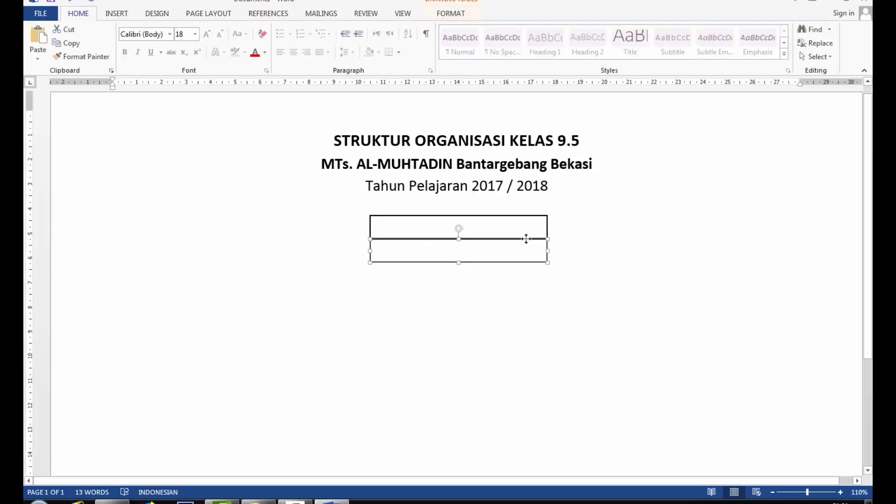
left_click(470, 286)
left_click(472, 261)
Step: Add the text WALI KELAS at size 14 inside the upper box
left_click(438, 233)
right_click(440, 226)
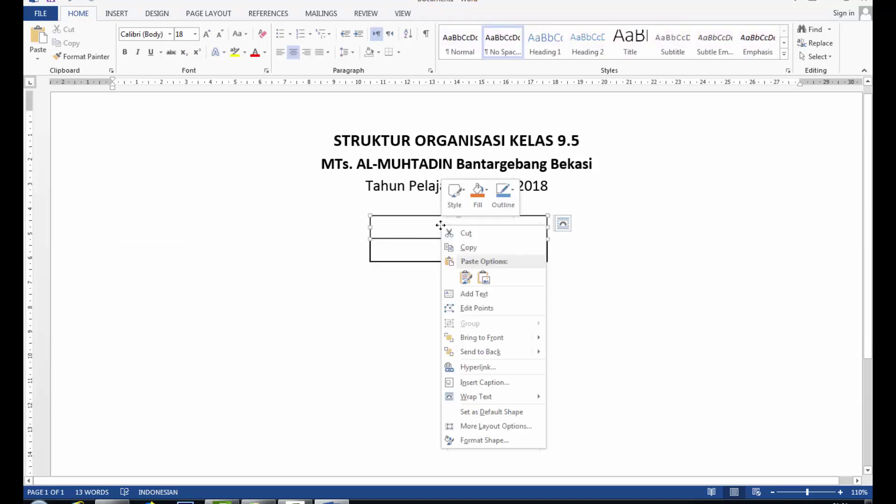
left_click(474, 293)
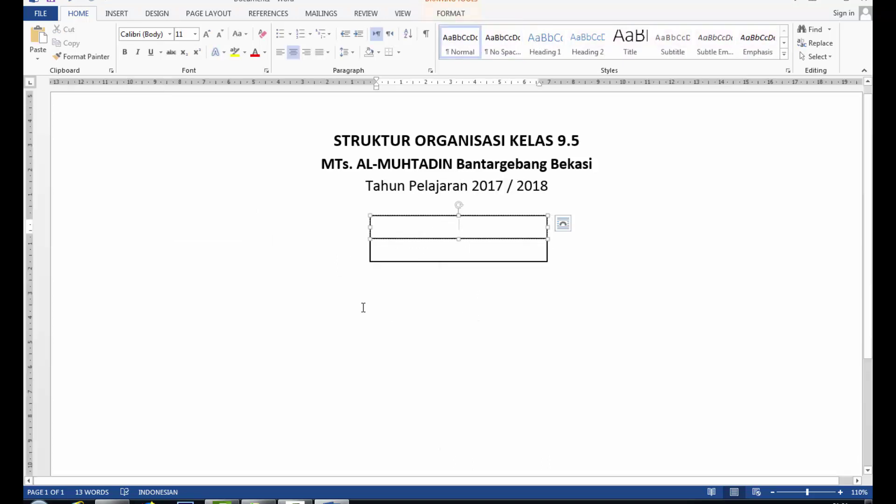
left_click(195, 34)
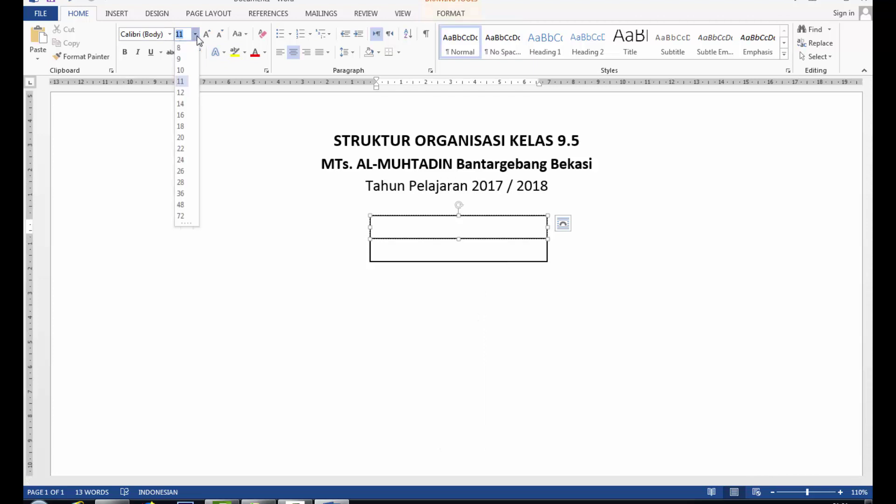
left_click(186, 104)
type("W")
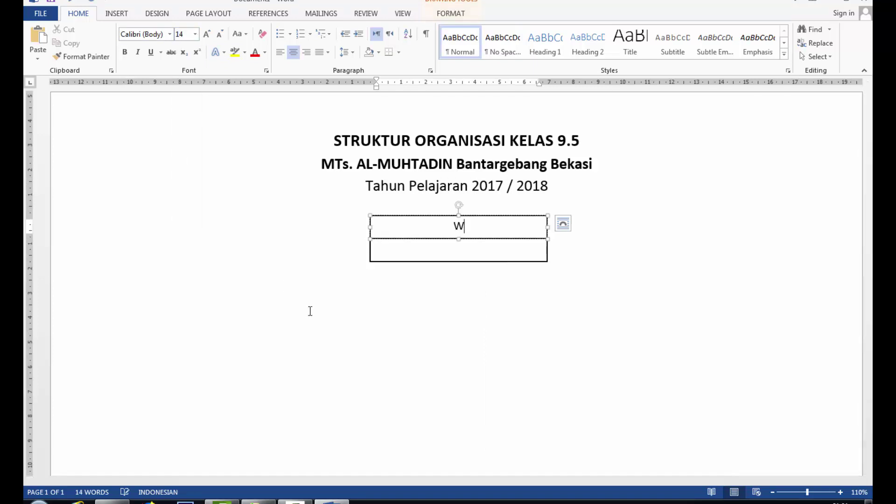
type("ALI KELAS")
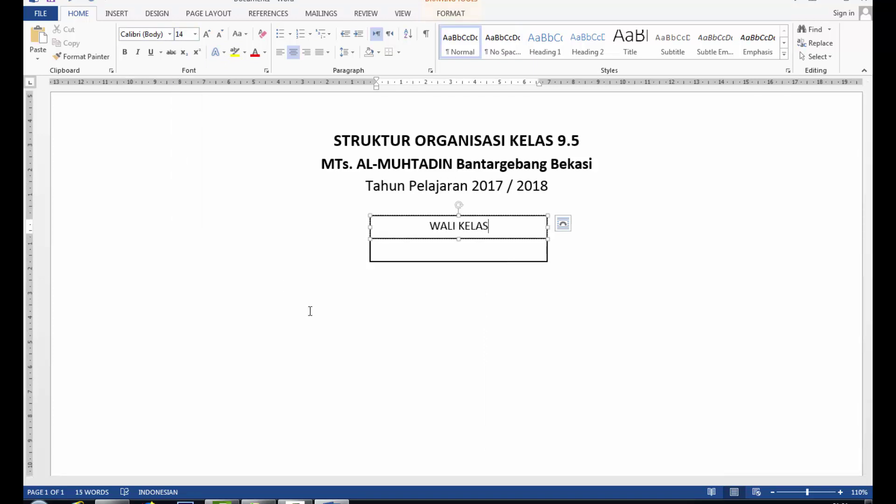
Step: Type the homeroom teacher's name with S.Pd.I at size 14 in the lower box
right_click(424, 251)
left_click(464, 318)
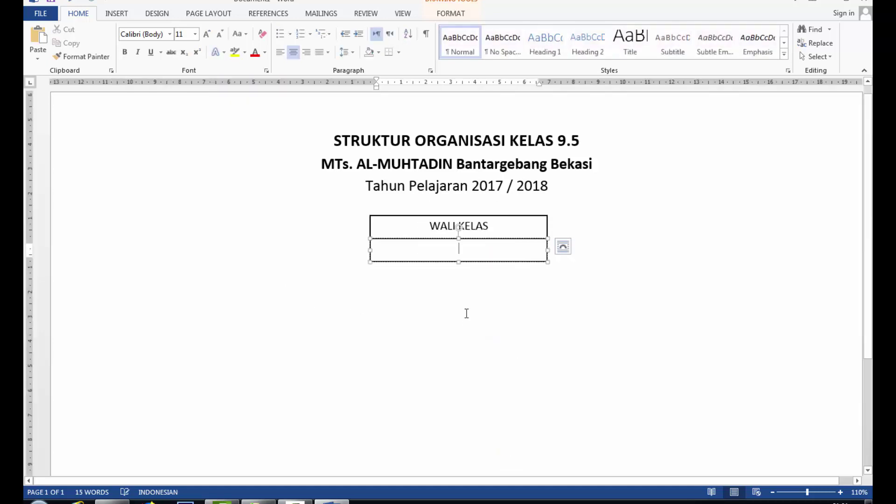
left_click(195, 34)
left_click(184, 106)
type("h. ")
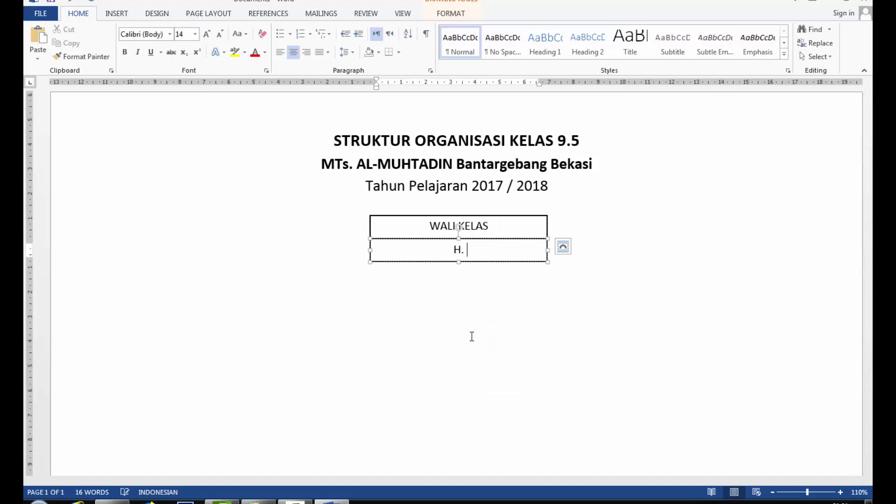
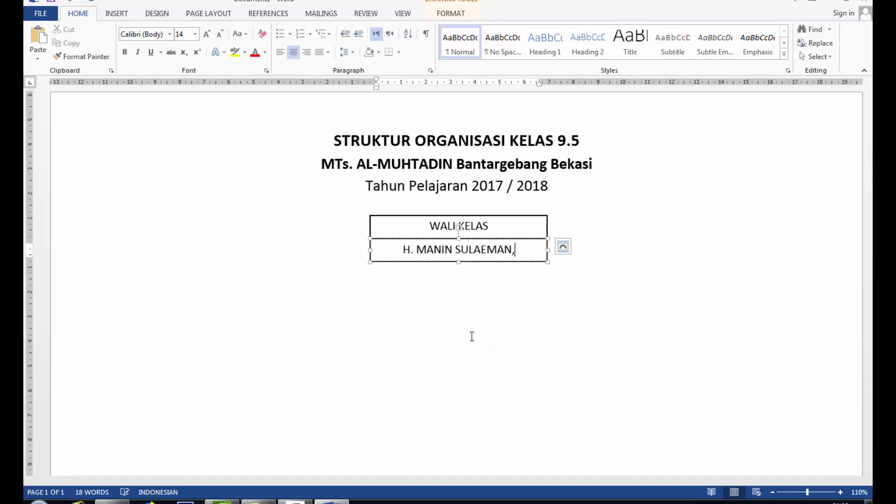
type("S.Pd.I")
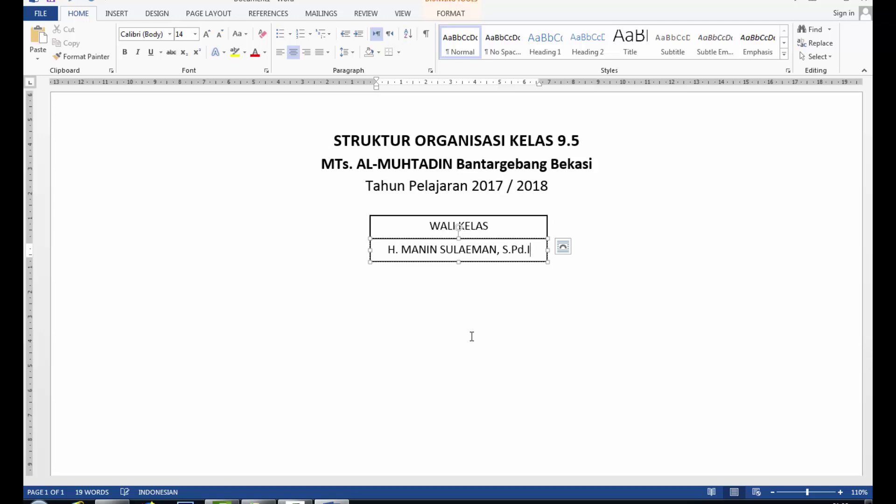
left_click(492, 316)
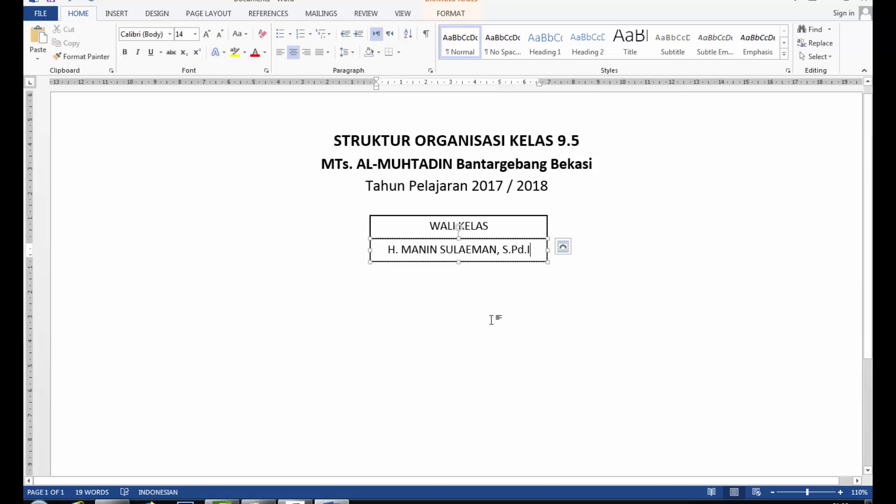
Step: Duplicate the WALI KELAS box pair
left_click(464, 218)
key("ctrl+c")
key("ctrl+v")
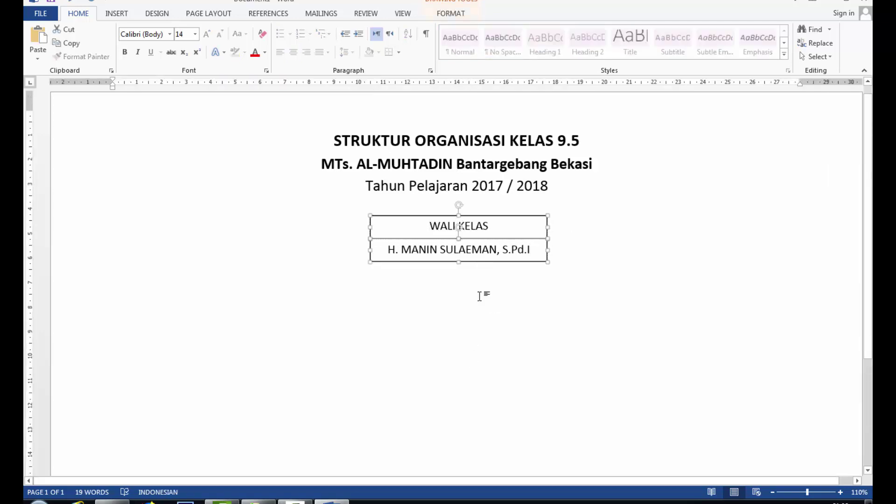
Step: Move the duplicate pair below, relabel it KETUA KELAS / WAKIL, and enter the class leader's name
left_click_drag(264, 199, 521, 274)
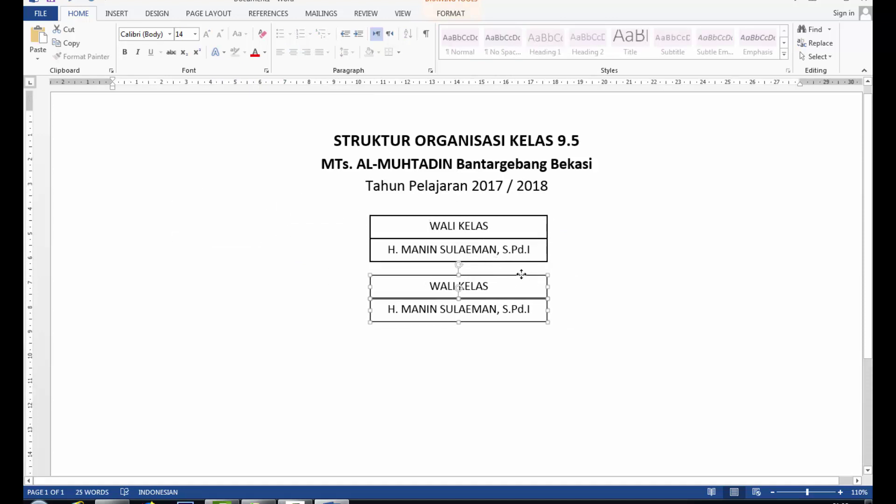
left_click(433, 286)
left_click_drag(429, 286, 492, 286)
type("K")
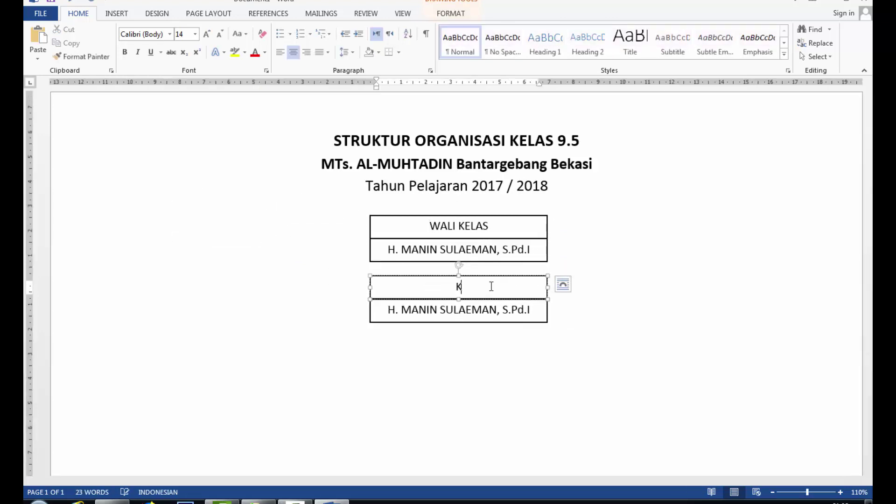
type("ETUA KELAS / WAKIL")
left_click_drag(389, 310, 530, 309)
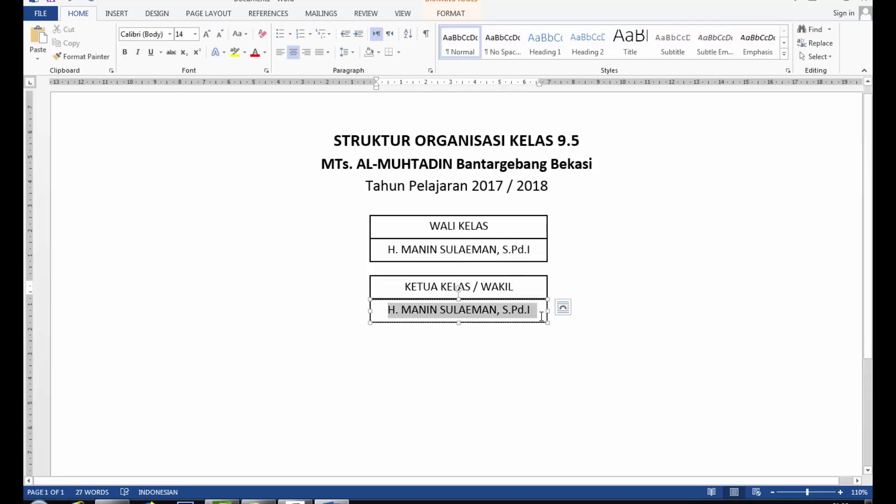
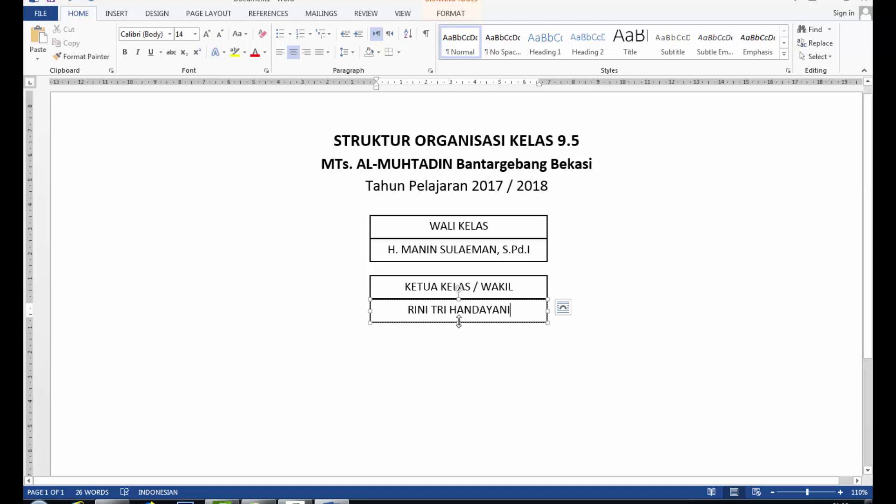
Step: Make the name box taller and add the deputy's name on a second line
left_click_drag(459, 322, 458, 345)
left_click(515, 341)
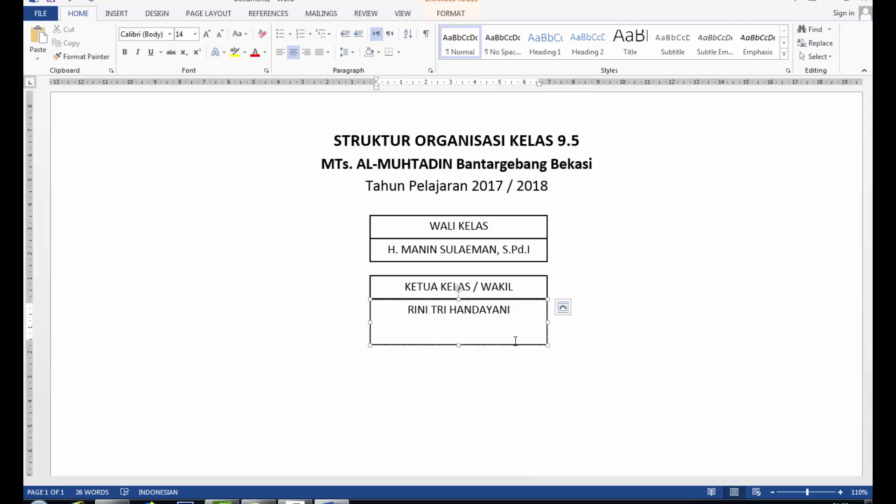
key("BackSpace")
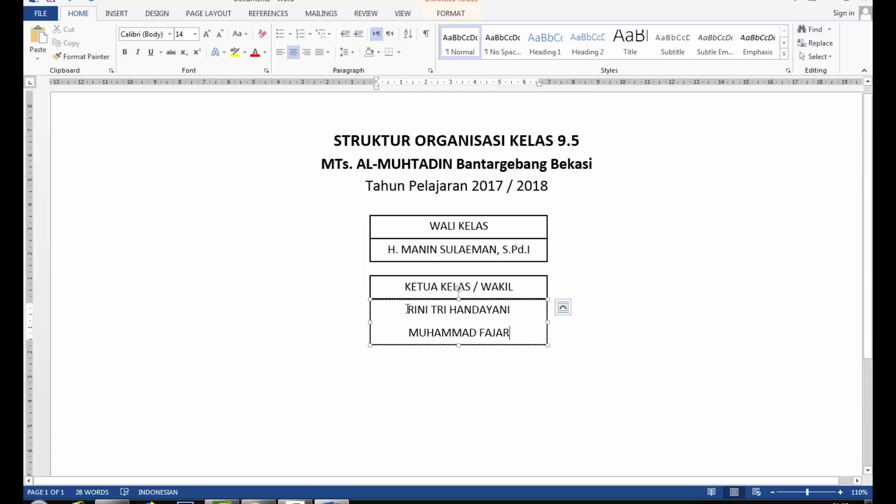
Step: Format both names as centered, No Spacing, size 14, and shrink the box to fit
left_click_drag(407, 309, 511, 333)
left_click(503, 42)
left_click(293, 51)
left_click(195, 34)
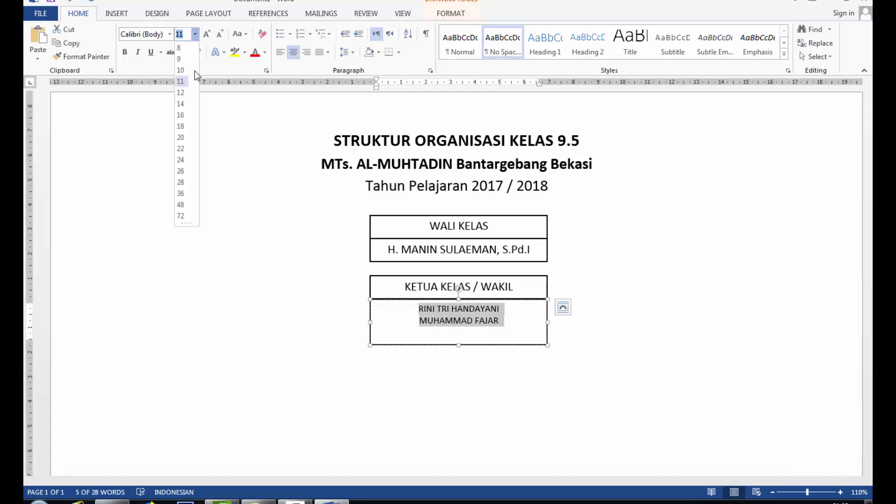
left_click(180, 103)
left_click_drag(458, 345, 458, 334)
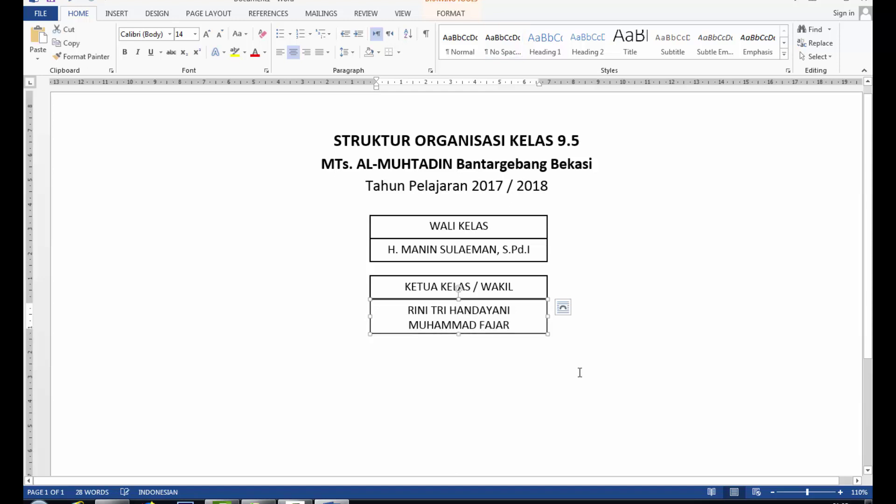
left_click(579, 372)
left_click(506, 335)
left_click(578, 354)
scroll(577, 353, "down", 1)
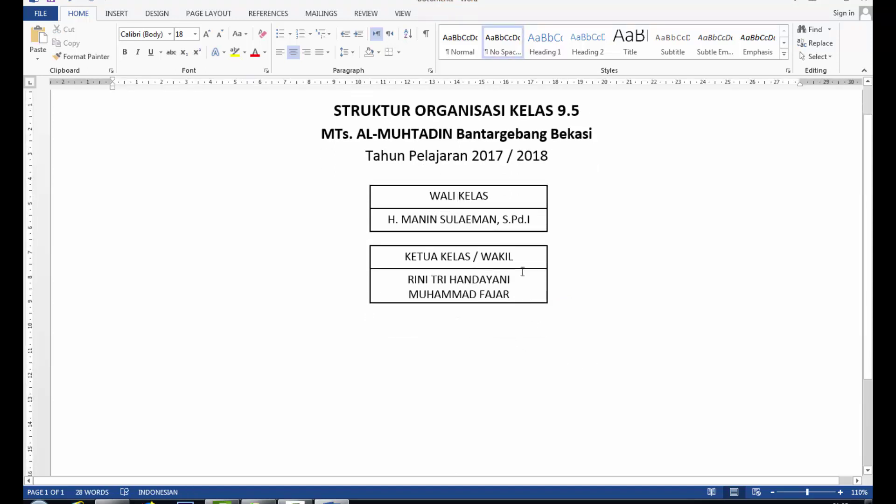
Step: Copy the leader pair to the lower left and relabel it SEKRETARIS / WAKIL
left_click_drag(530, 247, 527, 270)
left_click_drag(528, 310, 239, 320)
triple_click(232, 333)
type("SEKRETARIS WAKIL")
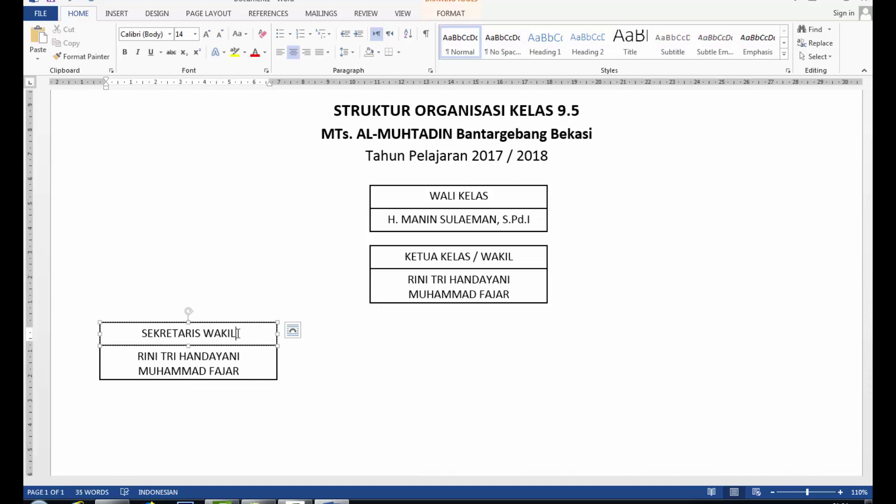
left_click(202, 333)
type("/")
Step: Replace the names with the secretary's and deputy's names on two lines
left_click_drag(137, 356, 245, 369)
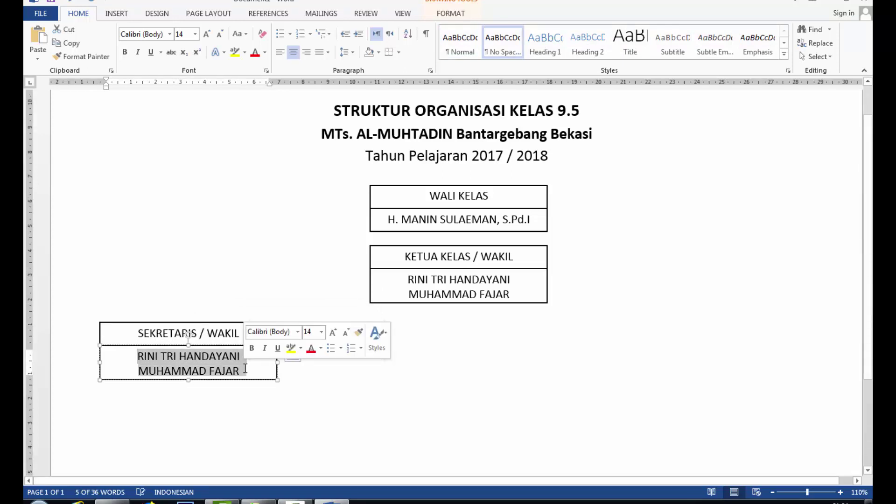
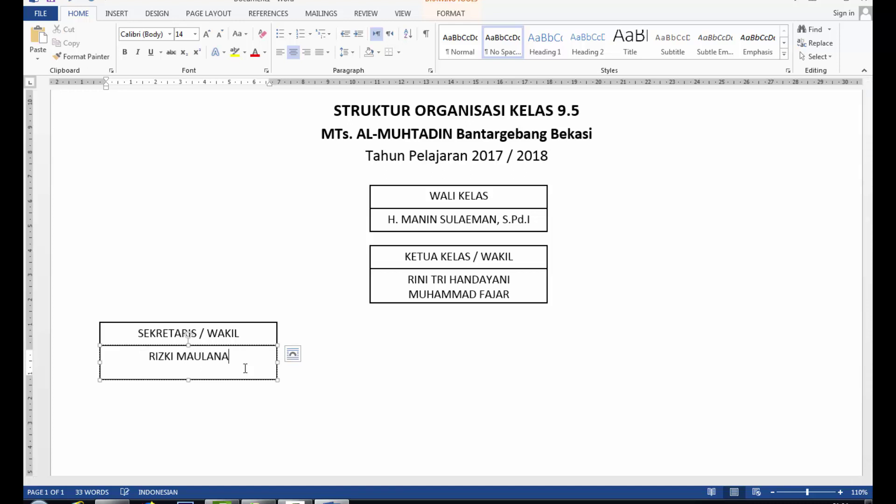
key("Return")
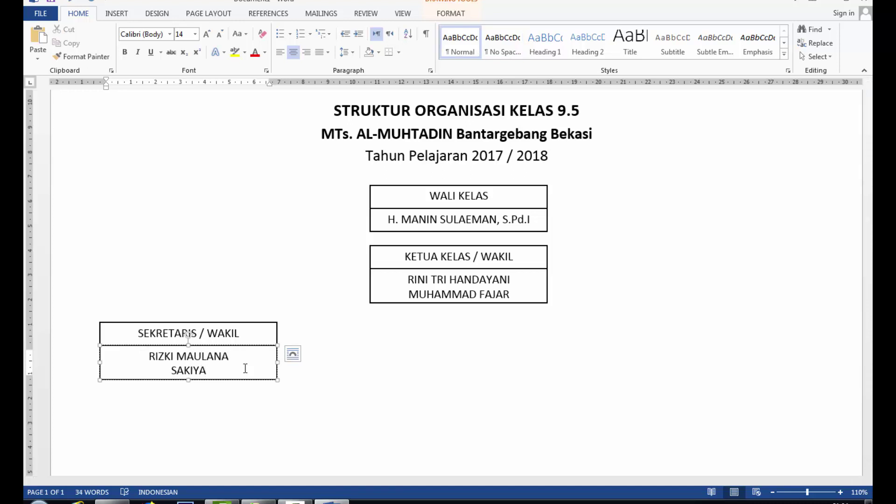
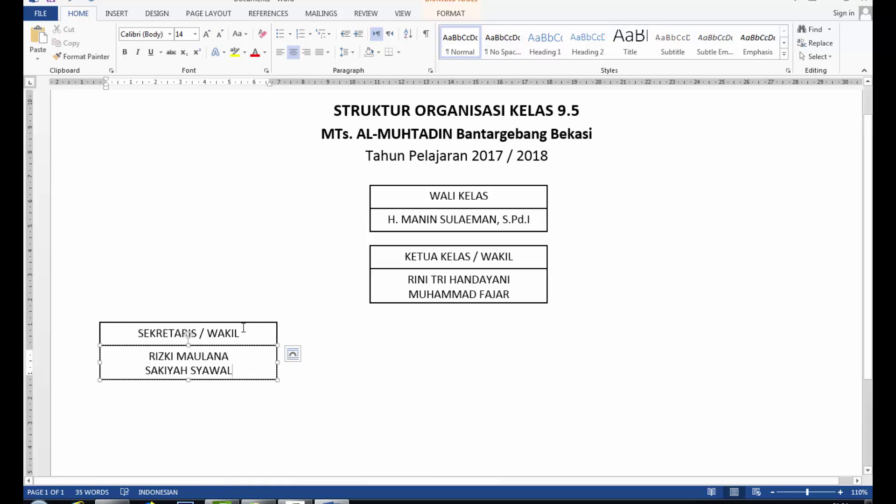
Step: Duplicate the SEKRETARIS pair and place the copy below the KETUA KELAS pair
left_click(243, 325)
key("ctrl+c")
key("ctrl+v")
left_click_drag(236, 251, 496, 377)
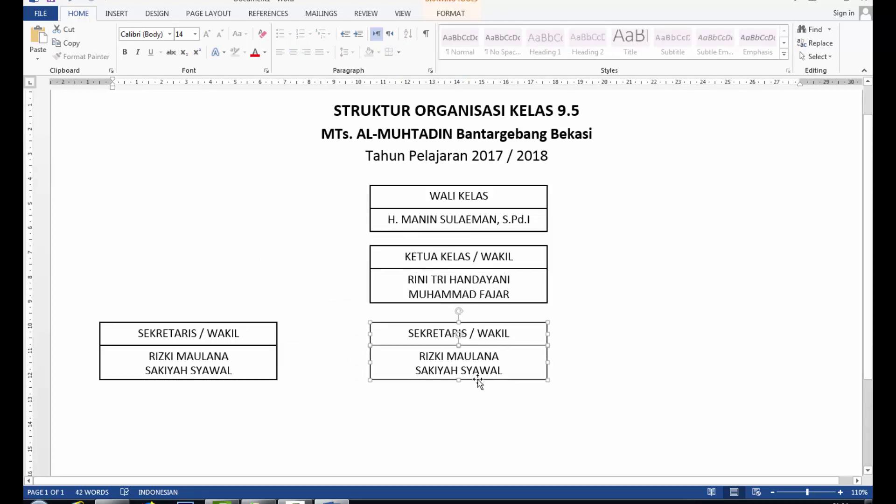
Step: Remove the name box from the middle copy, keeping only its heading box
left_click(396, 346)
left_click_drag(397, 375, 414, 416)
key("Delete")
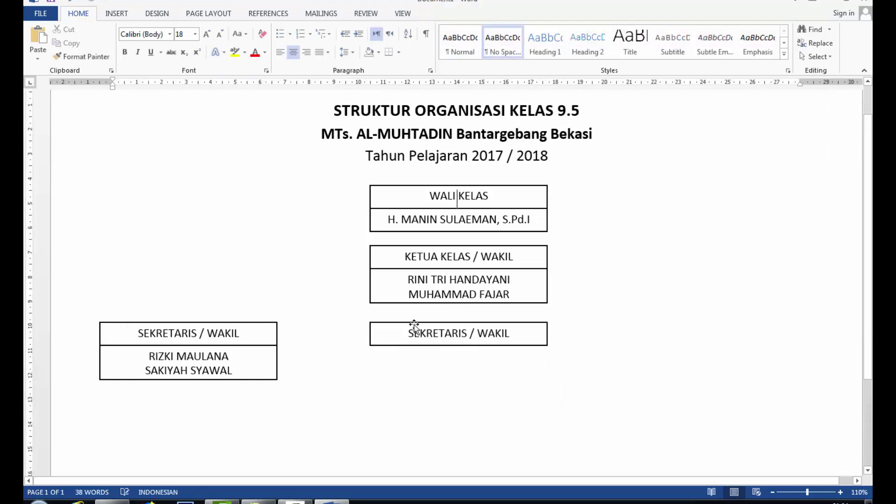
left_click_drag(415, 323, 516, 343)
Step: Retitle the middle box SEKSI-SEKSI in italics
left_click(409, 344)
type("SEKSI-SEKSI")
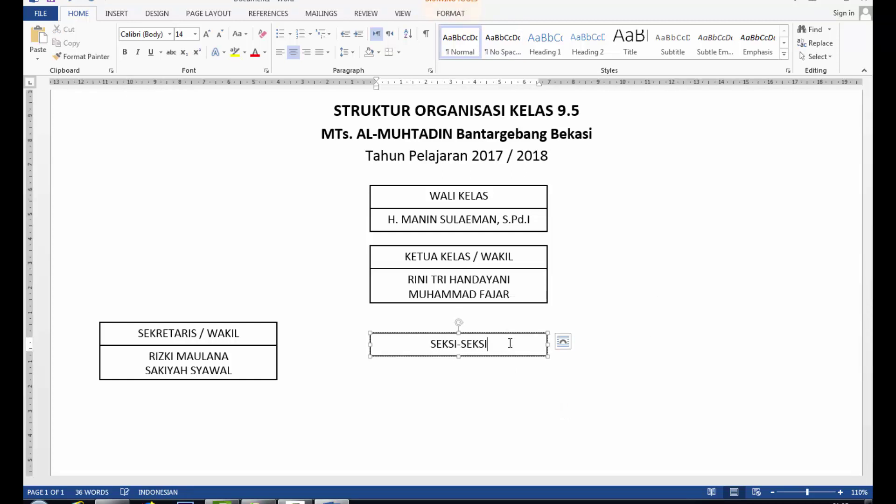
key("Home")
key("shift+End")
left_click(137, 53)
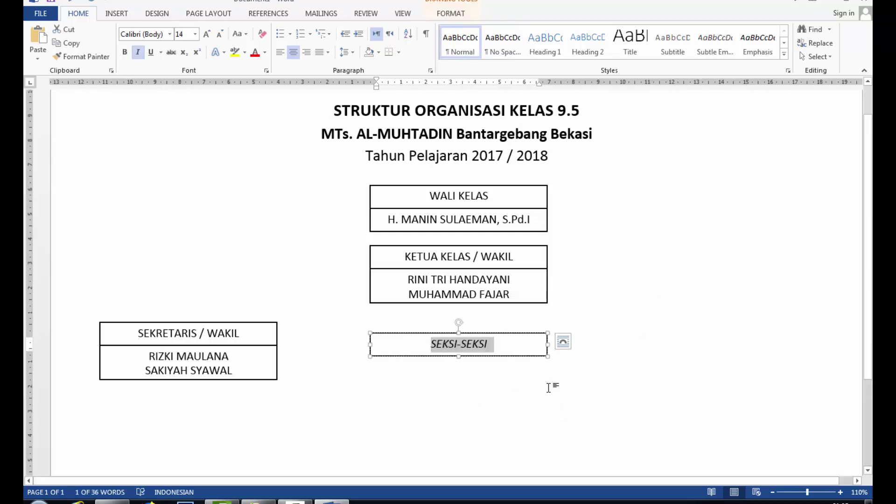
left_click(476, 378)
Step: Duplicate the left SEKRETARIS box and move the copy to the right side
left_click(267, 325)
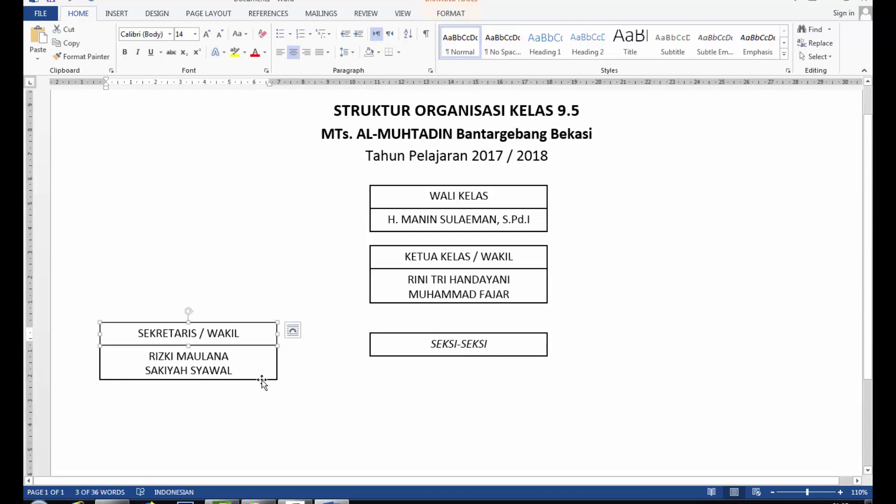
key("ctrl+c")
key("ctrl+v")
left_click_drag(266, 248, 793, 376)
scroll(725, 319, "down", 1)
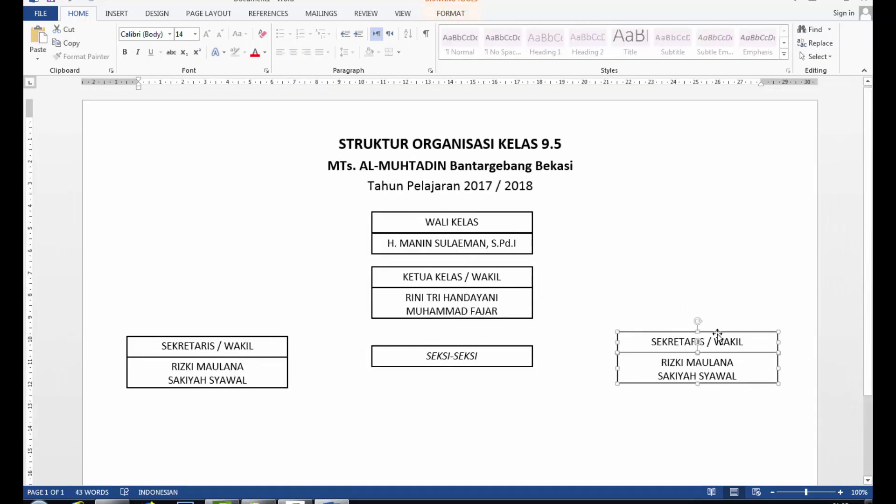
Step: Relabel the right box BENDAHARA and enter the treasurer's name, removing a double space
left_click_drag(717, 334, 389, 339)
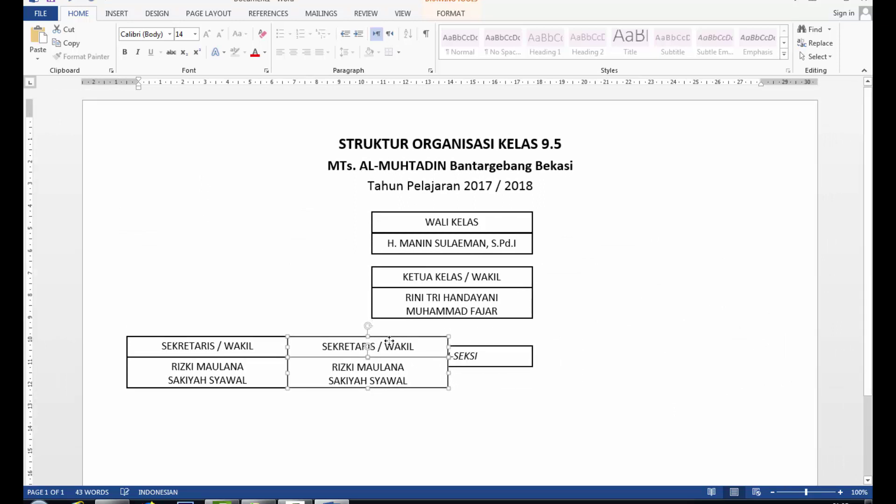
key("ctrl+z")
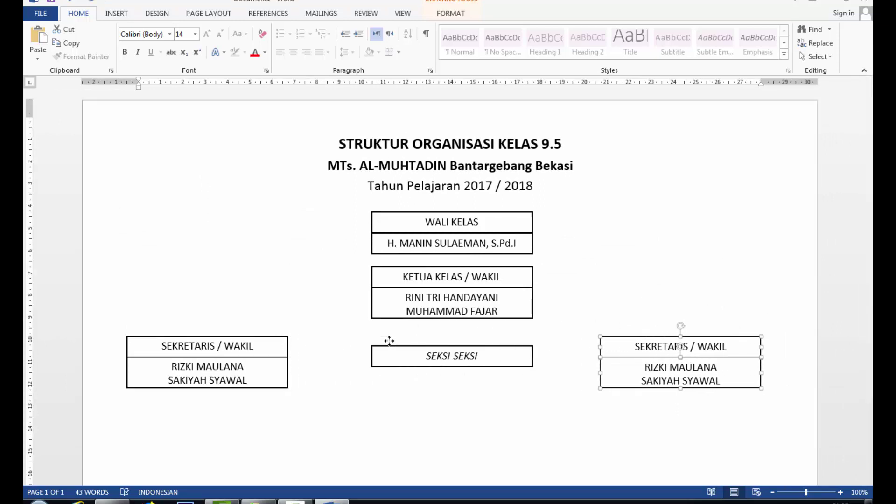
left_click_drag(634, 346, 720, 382)
type("BENDAHARA / W")
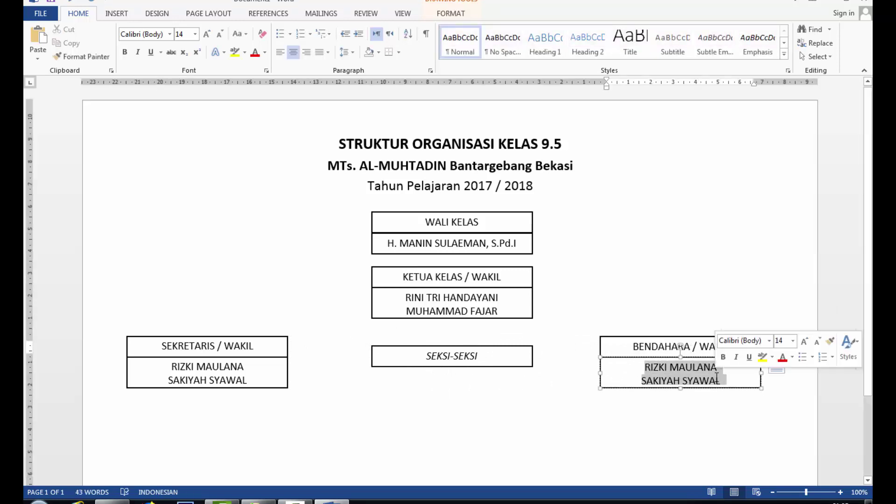
key("Return")
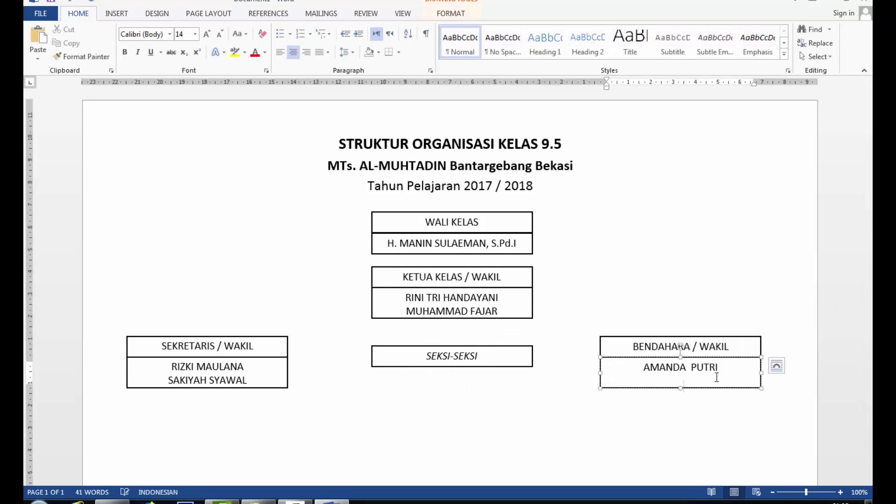
left_click(692, 367)
key("BackSpace")
Step: Add the deputy treasurer's name on the second line, then copy the BENDAHARA box
left_click_drag(644, 367, 730, 366)
left_click(503, 47)
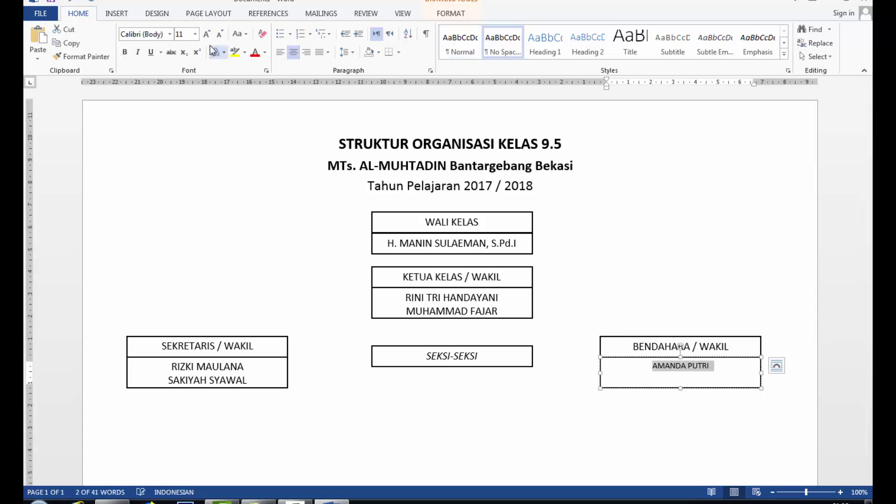
key("ctrl+z")
left_click(699, 382)
type("ROSIH")
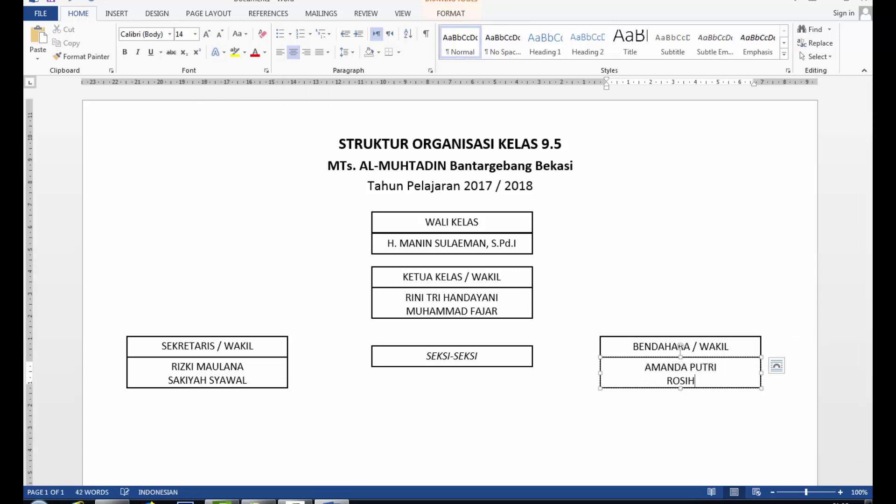
left_click(644, 415)
scroll(641, 416, "down", 3)
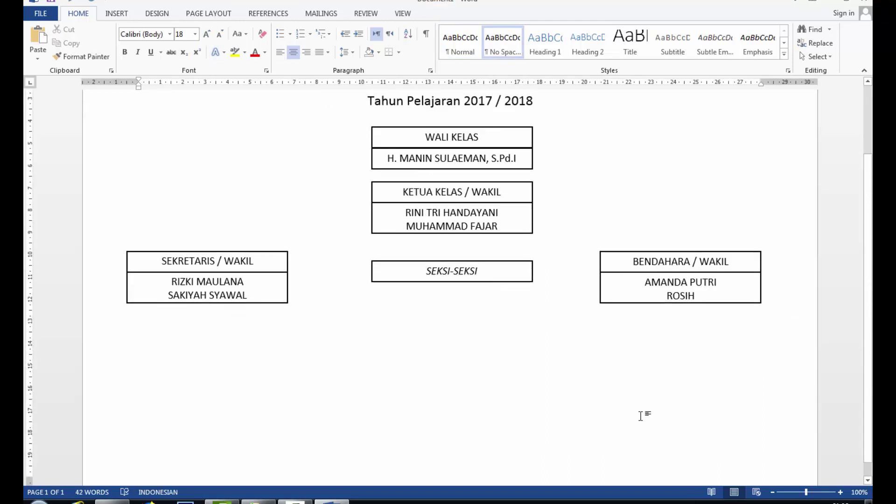
left_click(637, 302)
key("ctrl+c")
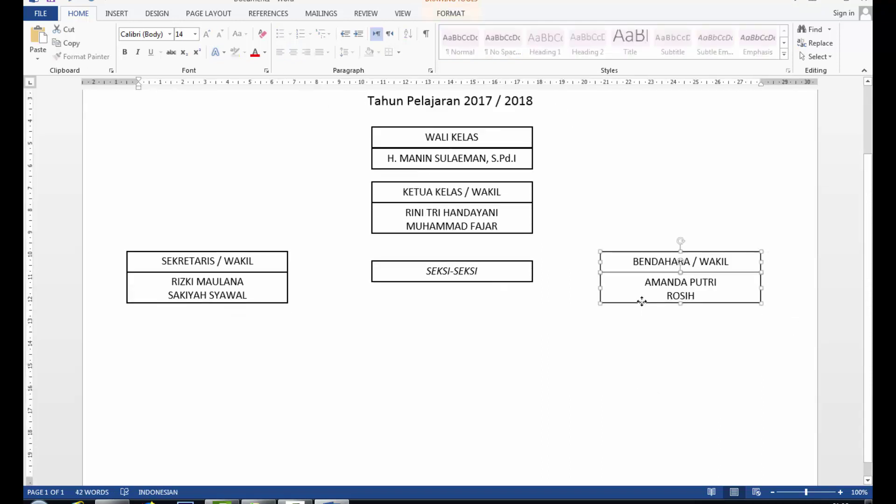
Step: Paste a copy of the BENDAHARA box and place it below the secretary box
key("ctrl+v")
left_click_drag(251, 146, 243, 343)
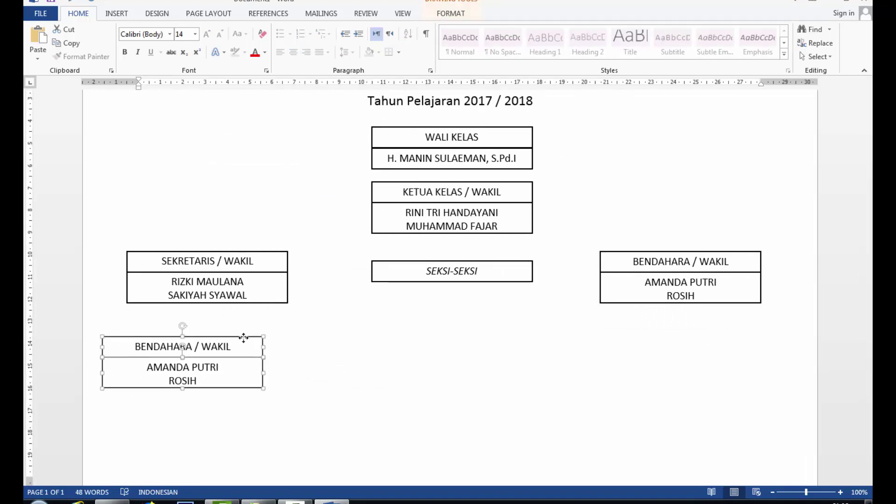
scroll(310, 337, "down", 1)
left_click_drag(242, 319, 241, 308)
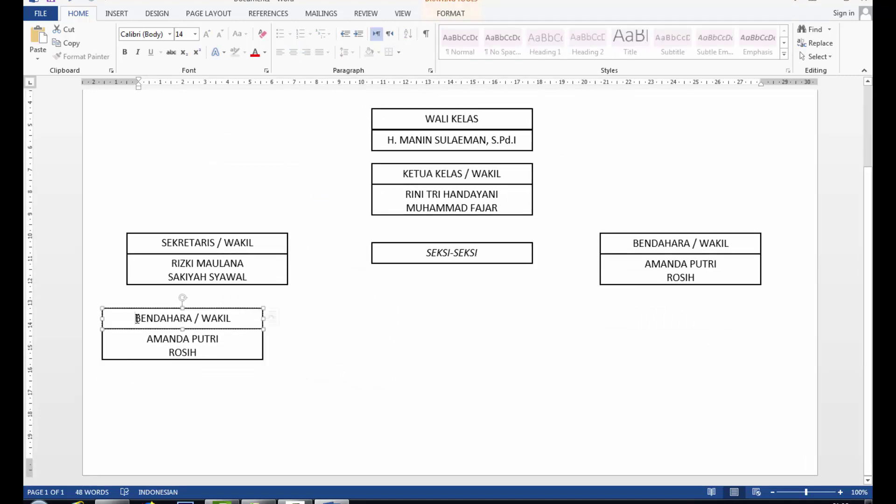
Step: Retitle the copy PENDIDIKAN & ROHANI with two new student names, then copy it
left_click_drag(140, 318, 231, 314)
type("PENDIDIKAN")
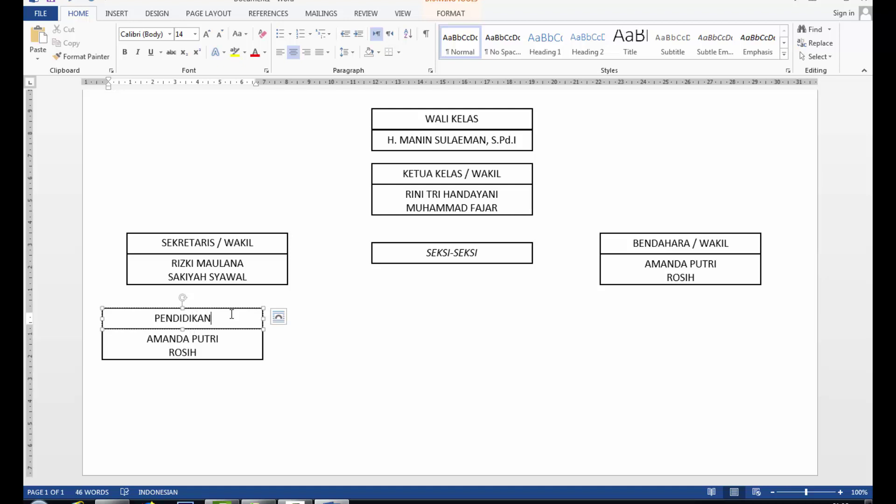
type(" & ROHANI")
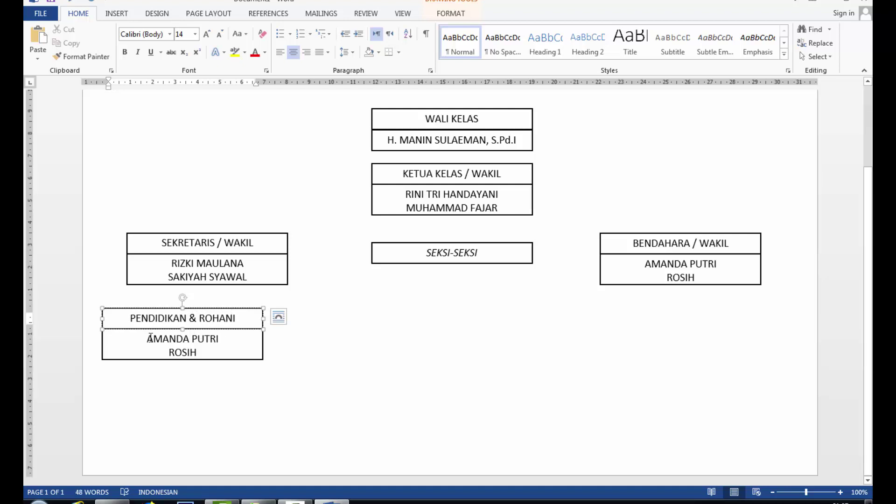
left_click_drag(147, 339, 213, 344)
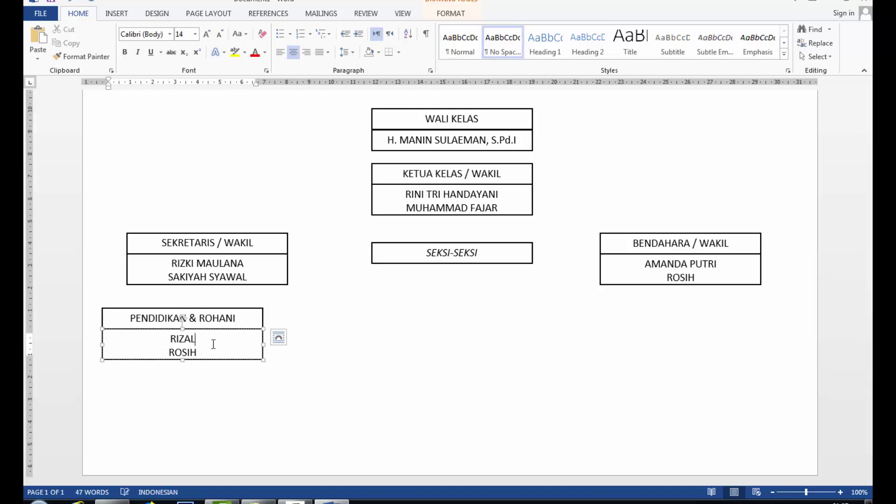
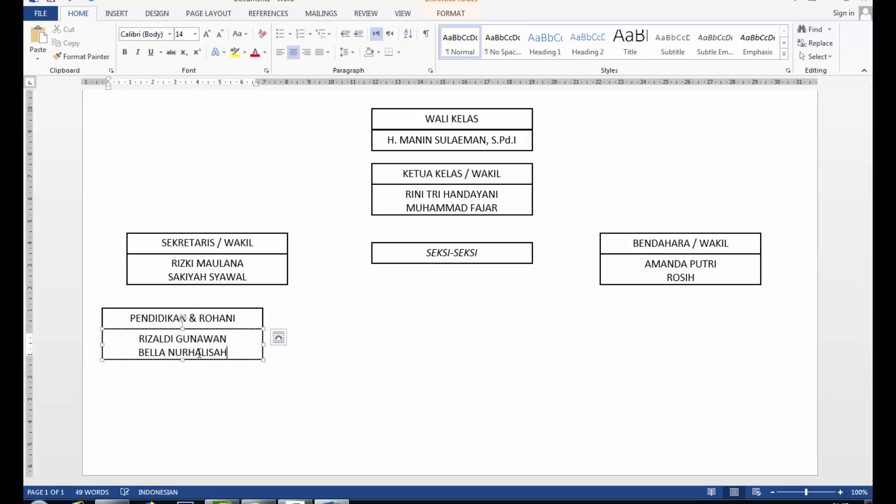
left_click(319, 352)
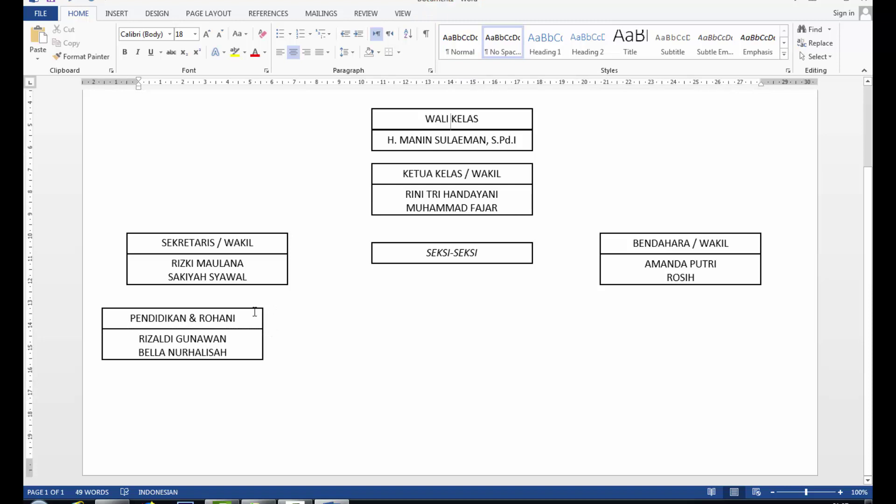
left_click(253, 359)
key("ctrl+c")
Step: Paste a duplicate of the section box and position it beside the original
key("ctrl+v")
left_click_drag(273, 171, 396, 359)
key("Right")
key("Right")
key("Right")
key("Right")
key("Right")
key("Right")
key("Right")
key("Right")
key("Right")
key("Right")
key("Right")
key("Right")
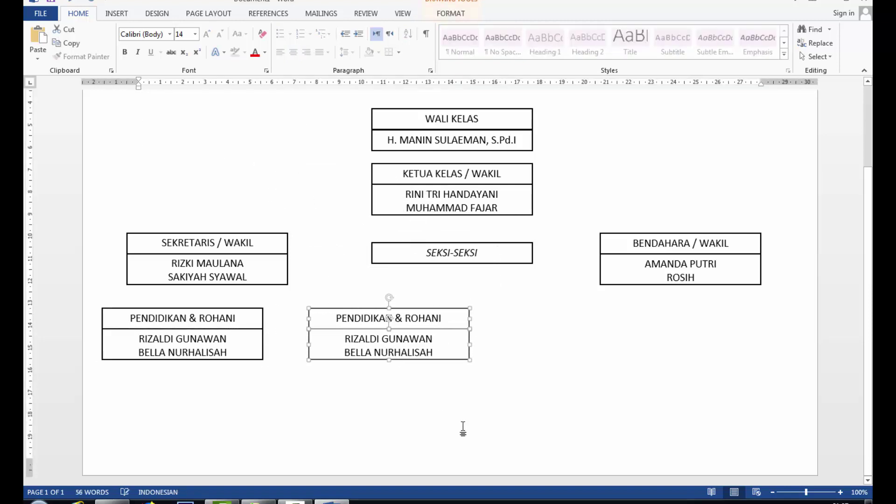
key("Left")
key("Left")
key("Left")
key("Left")
key("Left")
key("Left")
key("Left")
key("Left")
key("Left")
key("Left")
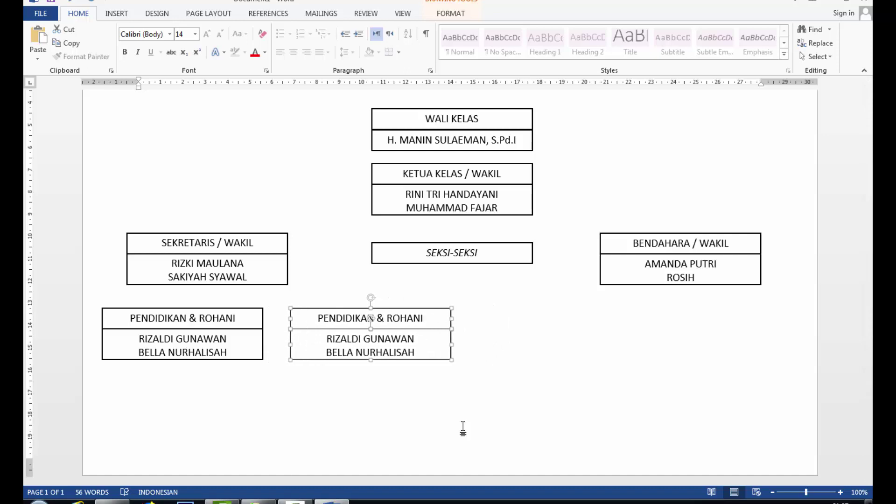
Step: Retitle the duplicate 'K-3' and replace its two student names
left_click(381, 318)
triple_click(381, 317)
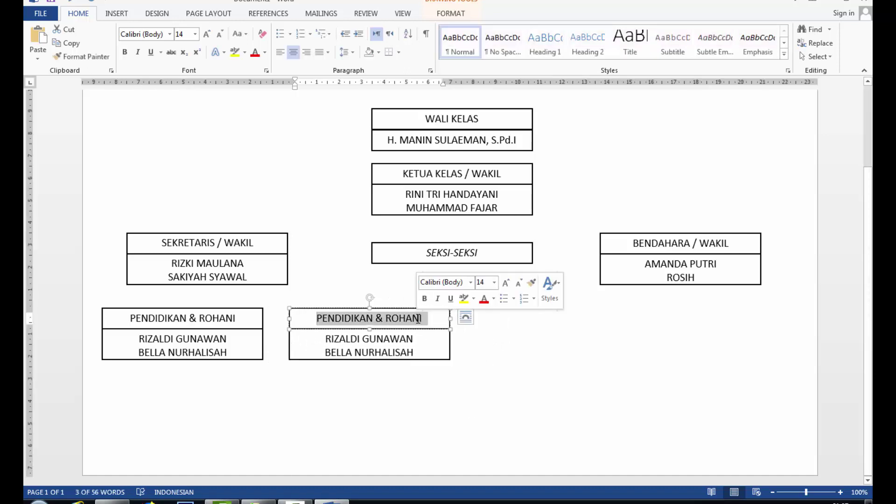
type("K-3")
left_click_drag(325, 339, 401, 337)
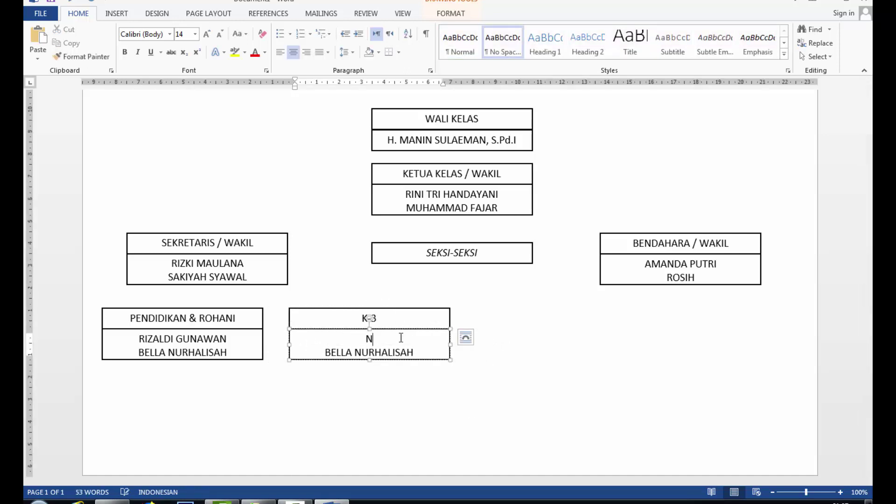
left_click_drag(325, 352, 412, 352)
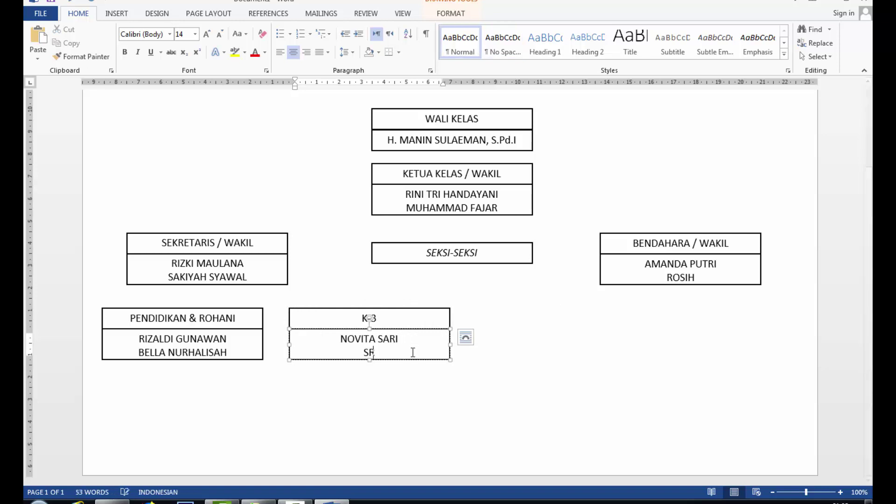
Step: Narrow the K-3 box so it fits its names
left_click(518, 378)
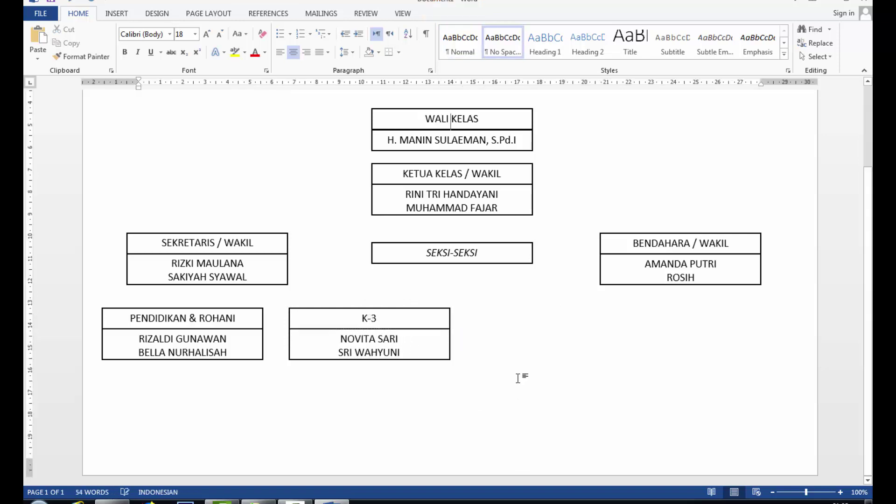
left_click(446, 321)
left_click_drag(449, 334, 373, 321)
left_click(438, 346)
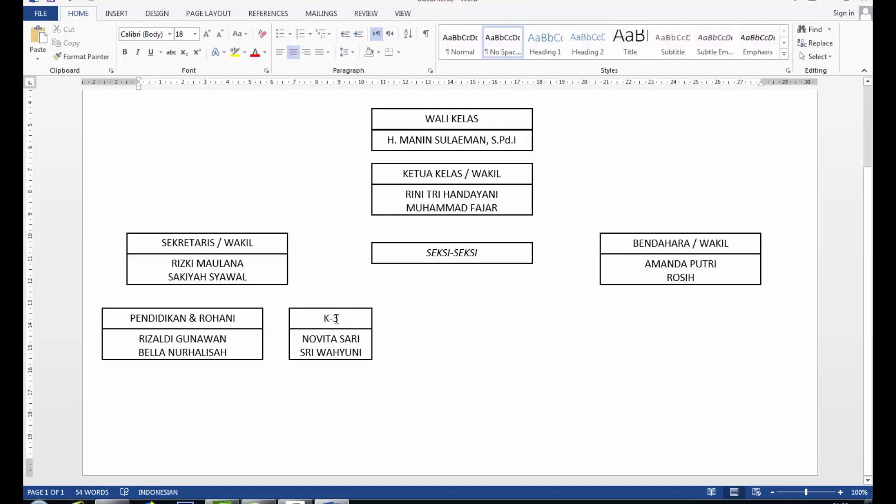
left_click(260, 310)
Step: Copy the PENDIDIKAN & ROHANI box and place the duplicate in the bottom row beside K-3
key("ctrl+c")
key("ctrl+v")
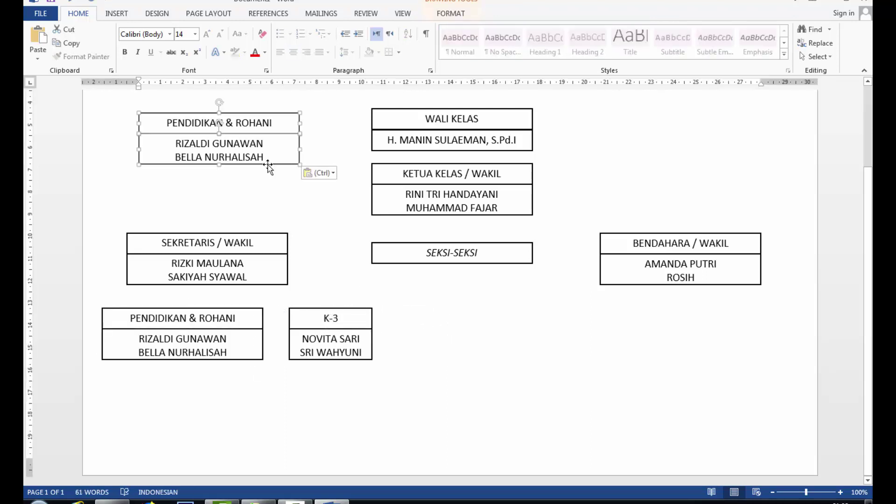
left_click_drag(254, 168, 501, 363)
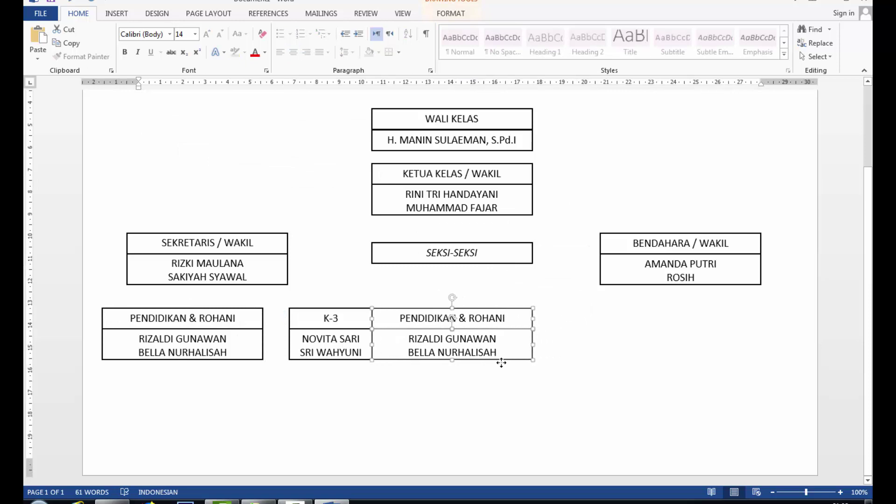
key("Right")
key("Right")
key("Right")
key("Right")
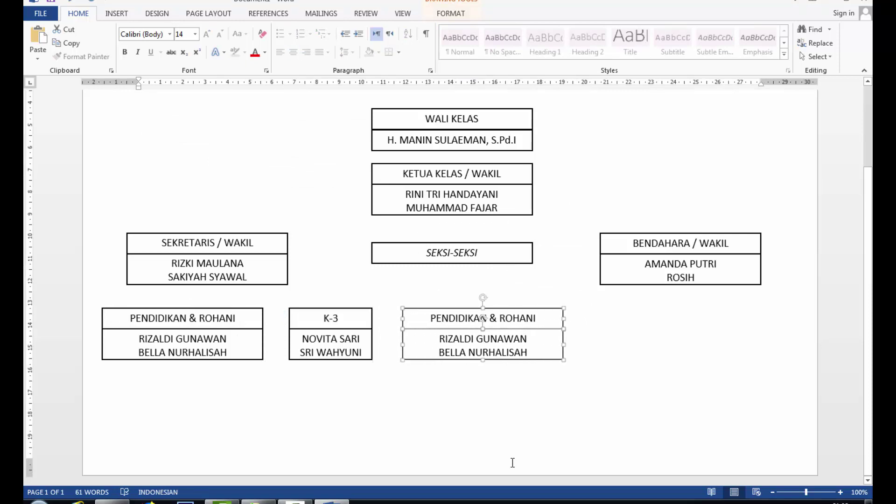
Step: Narrow the left PENDIDIKAN & ROHANI box and even out the spacing of the row's boxes
left_click(264, 321)
left_click_drag(262, 318, 233, 318)
left_click(317, 359)
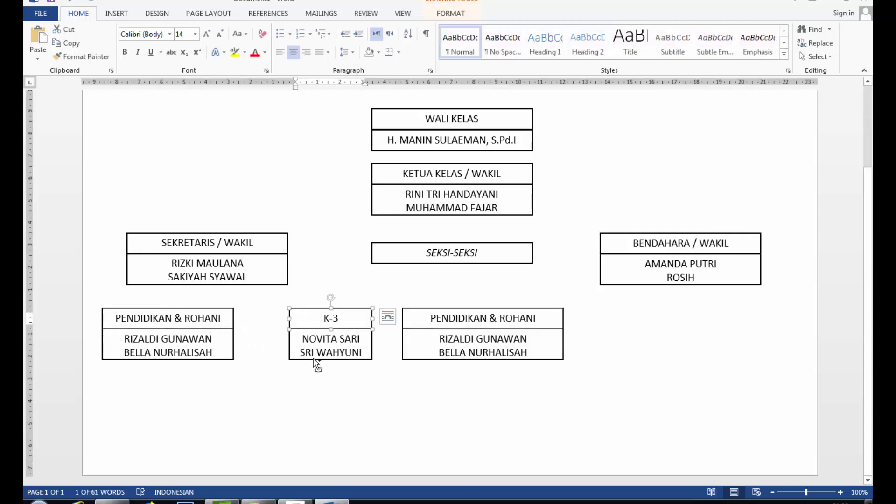
key("Left")
key("Left")
key("Left")
key("Left")
key("Left")
key("Right")
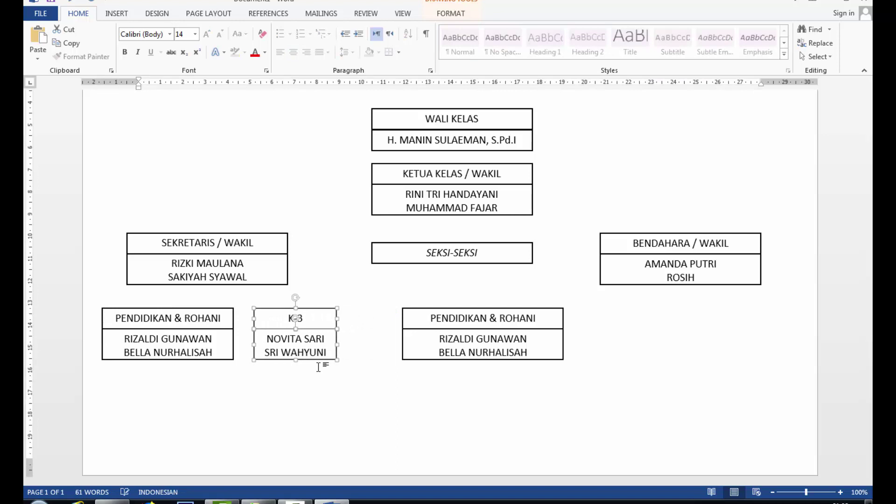
left_click(415, 310)
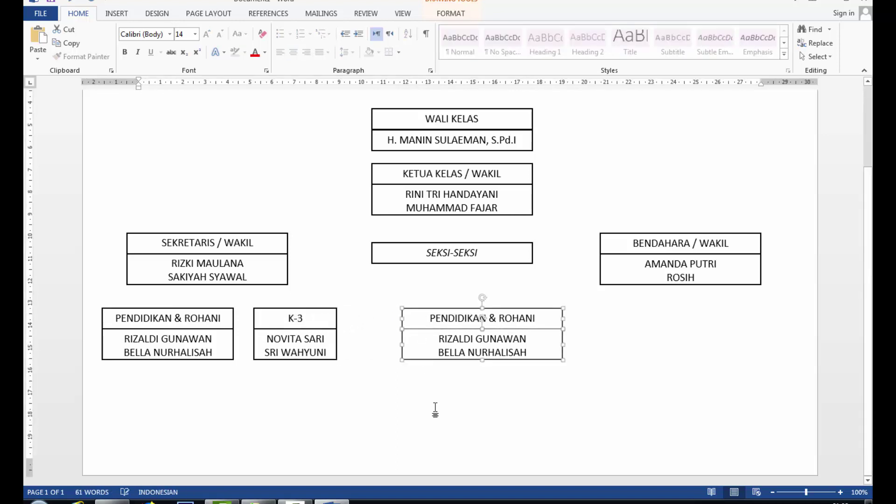
key("Left")
key("Left")
key("Left")
key("Left")
key("Left")
left_click(553, 362)
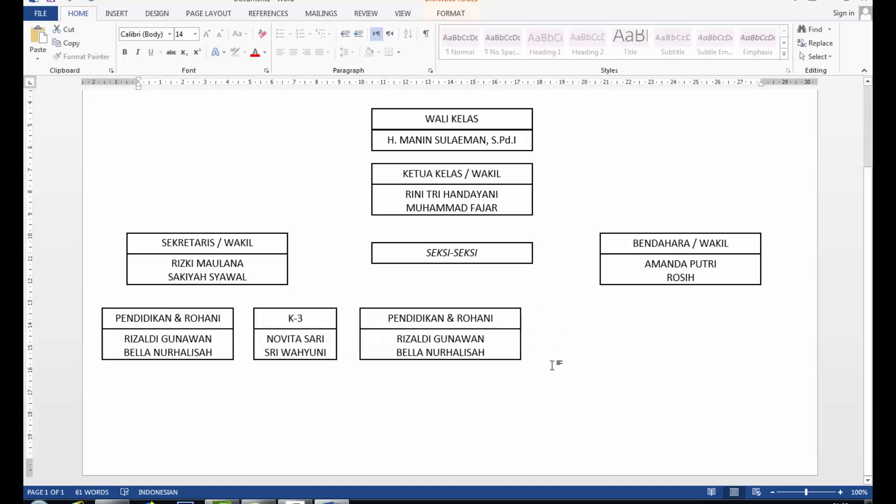
Step: Retitle the duplicate 'OLAHRAGA & SENI' and enter its two student names
left_click_drag(388, 317, 399, 338)
type("OLAHRAGA & SEN")
type("I")
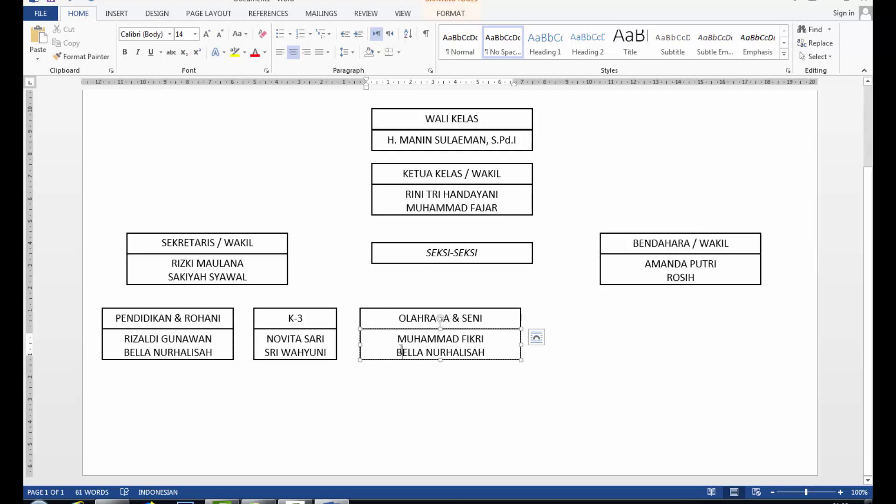
triple_click(466, 352)
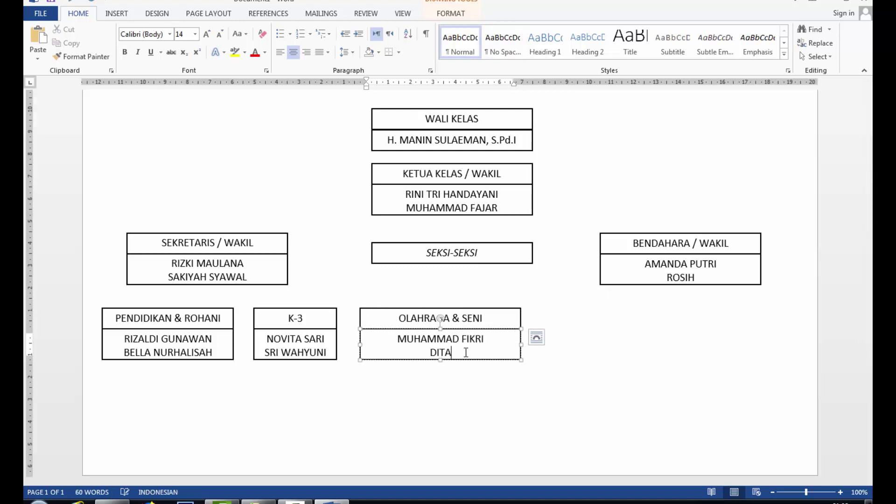
left_click(338, 296)
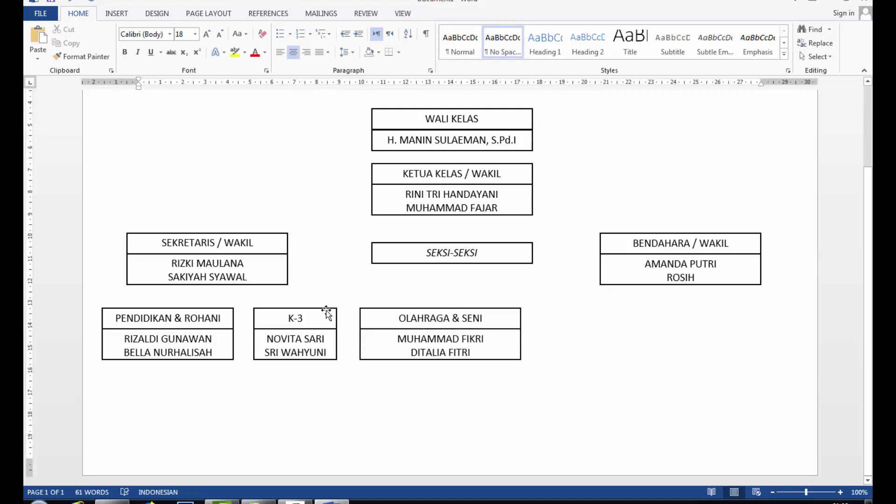
Step: Copy the K-3 box and place the duplicate beside OLAHRAGA & SENI
left_click(326, 311)
key("ctrl+c")
key("ctrl+v")
left_click_drag(198, 165, 577, 360)
key("Right")
key("Right")
key("Right")
key("Right")
key("Right")
key("Right")
key("Left")
key("Left")
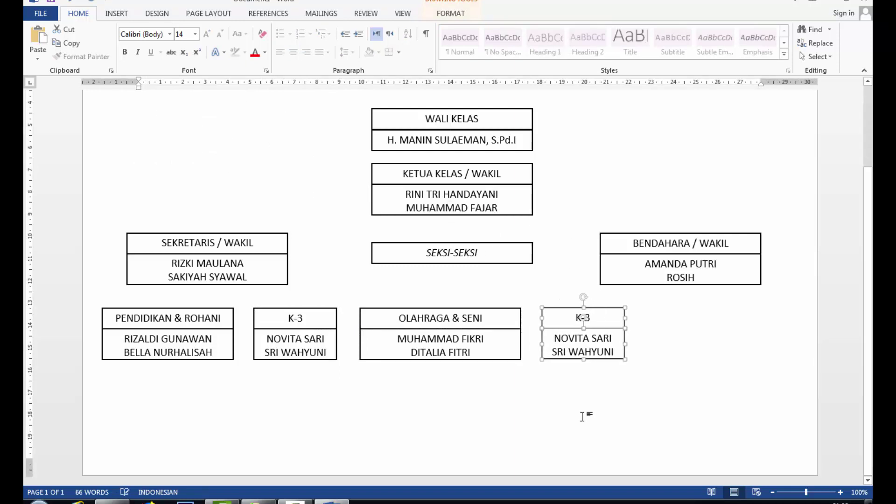
Step: Retitle the copied box 'PERALATAN', correcting the misspelling
double_click(590, 318)
type("PERLATANAN")
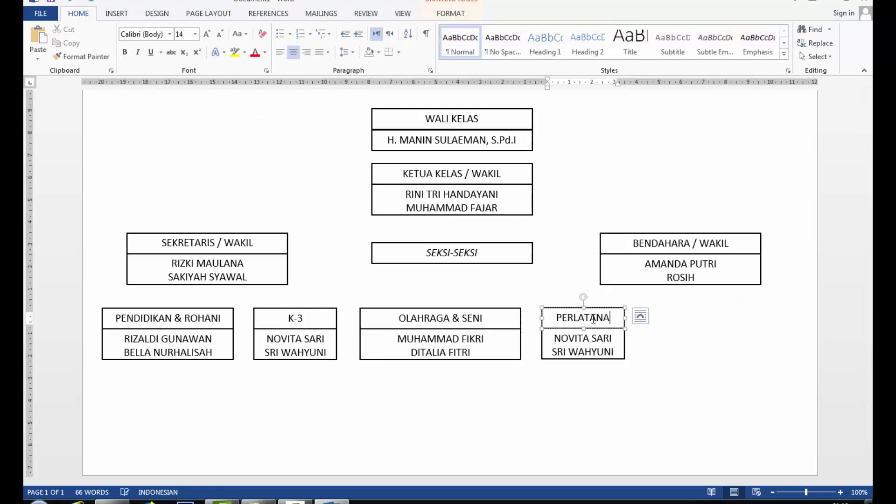
left_click(577, 317)
type("A")
left_click(616, 318)
key("BackSpace")
key("BackSpace")
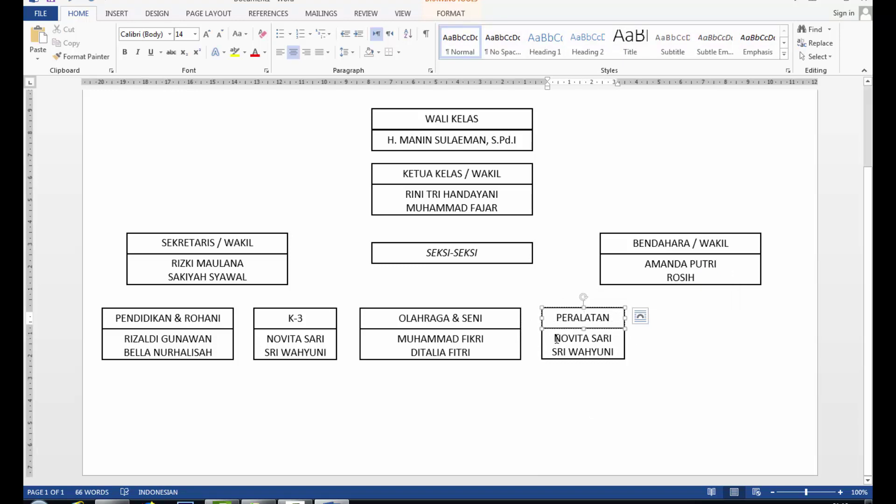
Step: Replace the first student name and begin retyping the second name
left_click_drag(557, 339, 613, 339)
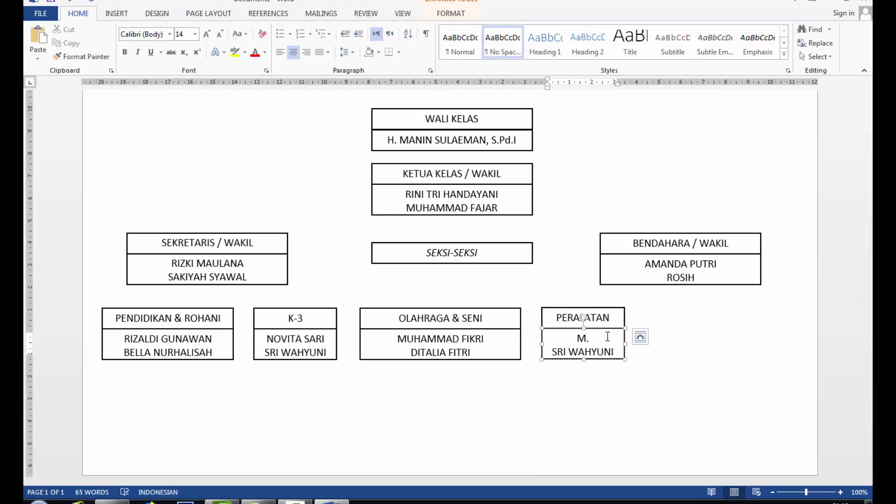
left_click_drag(552, 352, 614, 352)
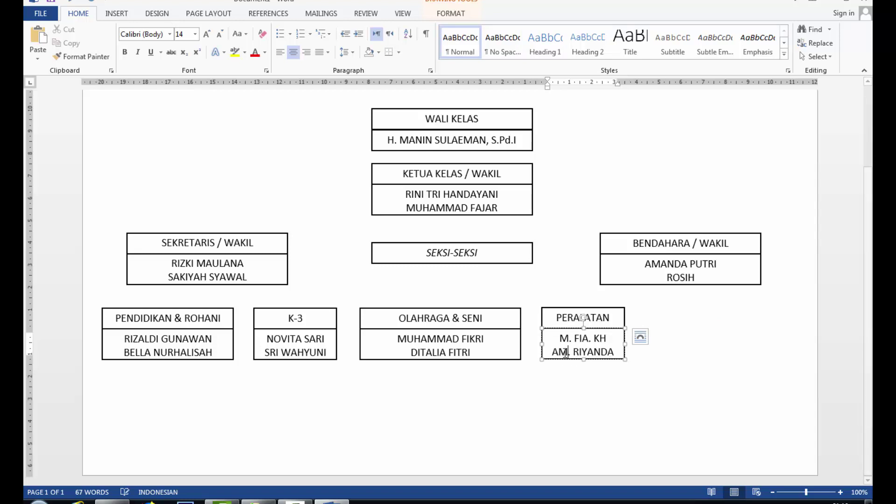
key("ctrl+Delete")
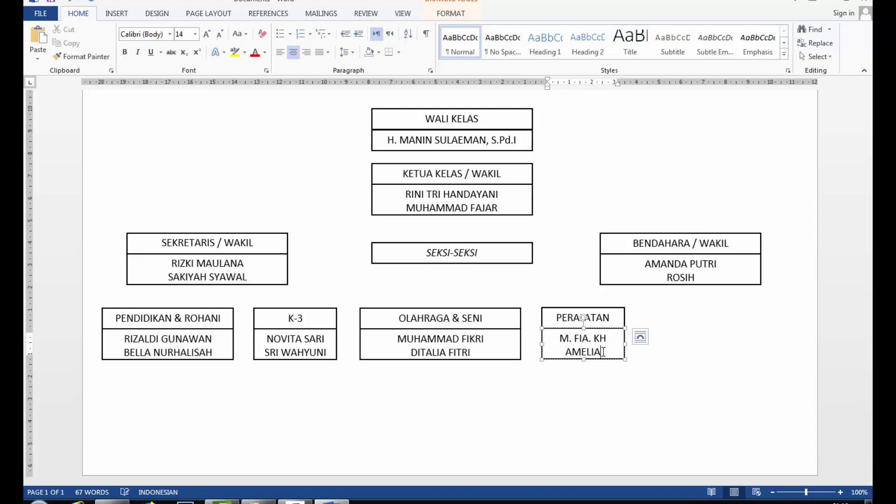
Step: Clear and retype the second student name in shrunk type, then grow it two steps
double_click(567, 352)
key("ctrl+z")
double_click(563, 354)
key("Delete")
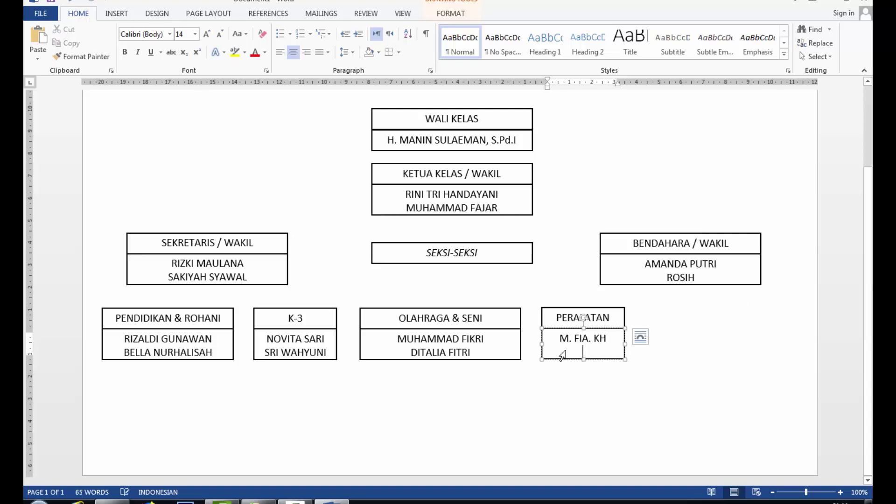
left_click(219, 34)
left_click(219, 33)
left_click(219, 34)
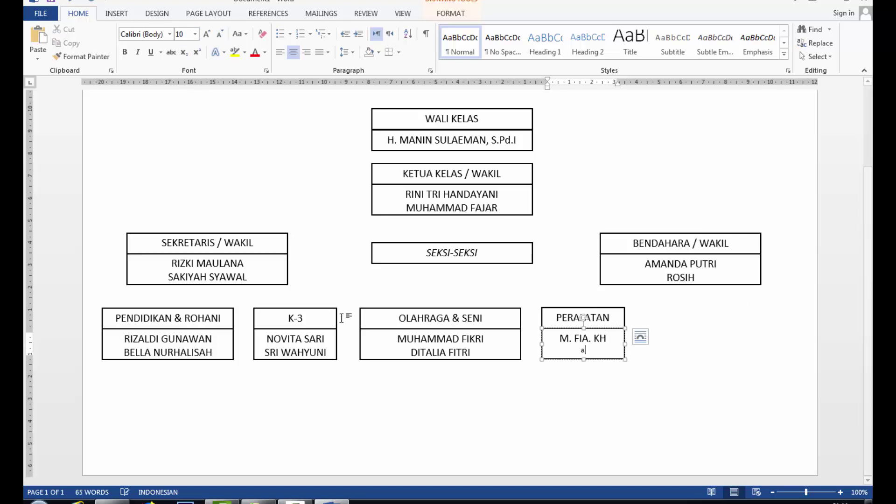
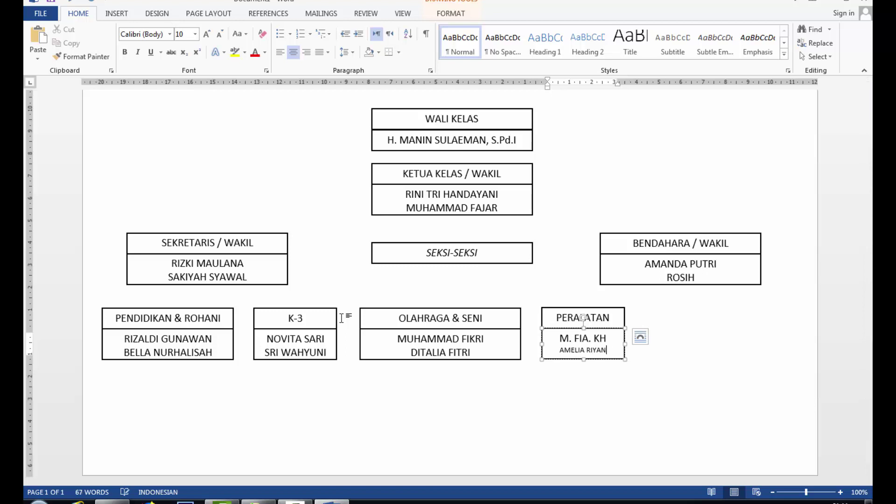
left_click_drag(551, 351, 617, 351)
left_click(206, 34)
left_click(207, 33)
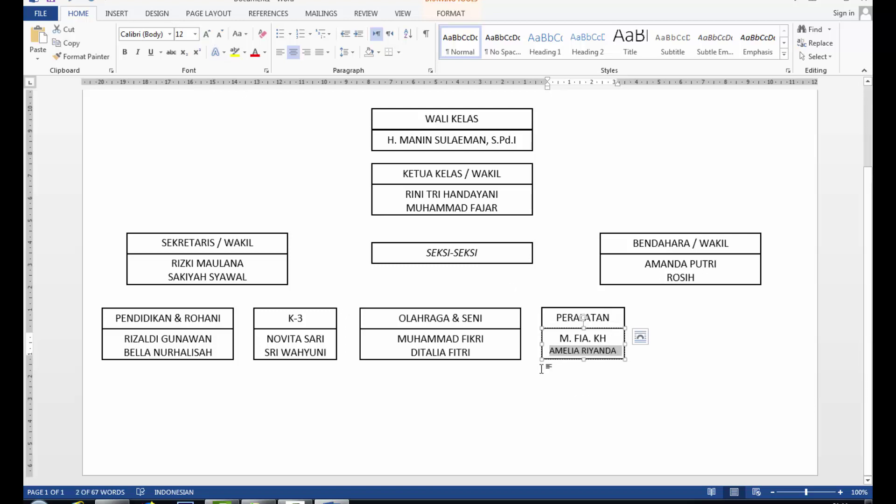
left_click(617, 397)
left_click(232, 359)
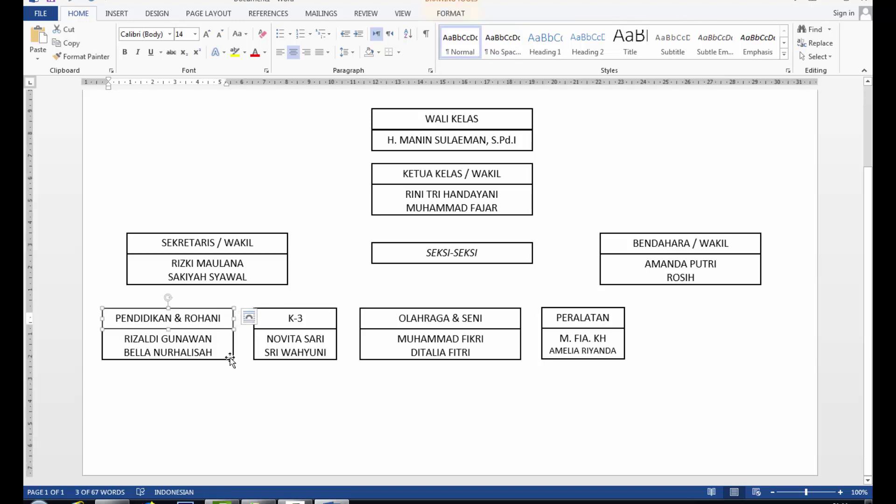
Step: Paste a PENDIDIKAN & ROHANI copy after PERALATAN, retitle it 'KEAMANAN & KETERTIBAN', and widen it
key("ctrl+c")
key("ctrl+v")
left_click_drag(257, 163, 772, 356)
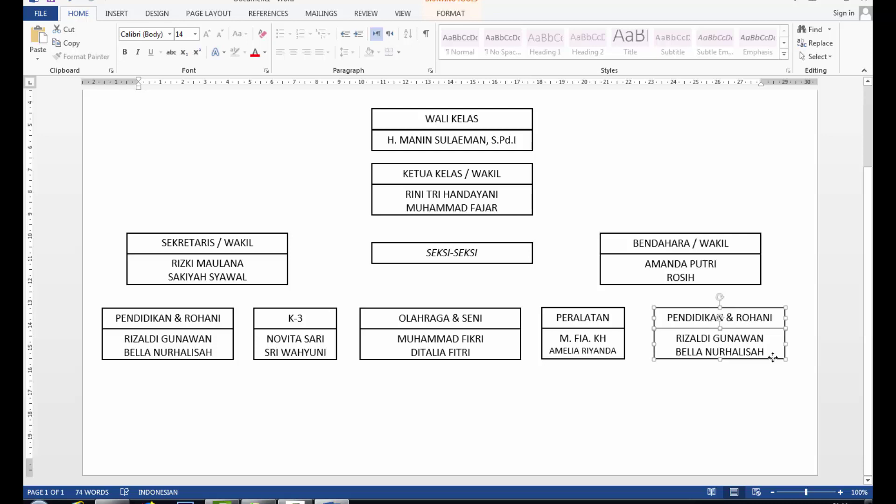
left_click(771, 318)
triple_click(770, 317)
type("KEAMANAN ")
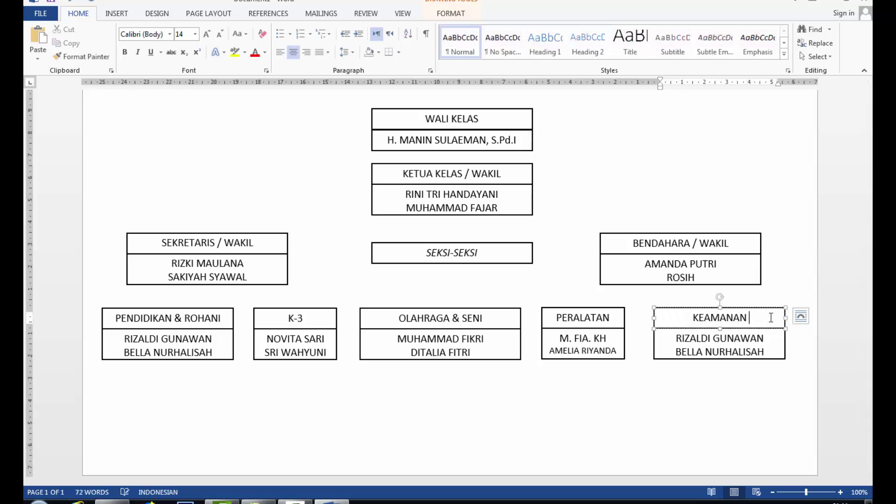
type("& KETERTIBAN")
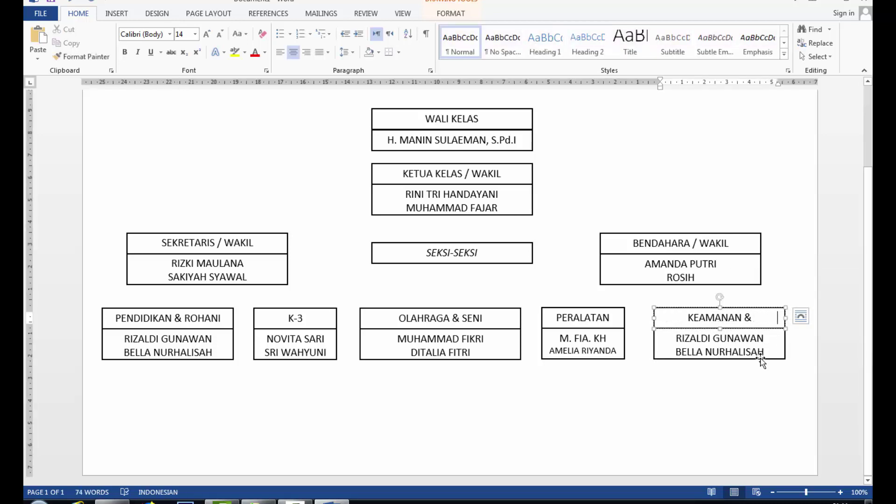
left_click_drag(785, 318, 791, 317)
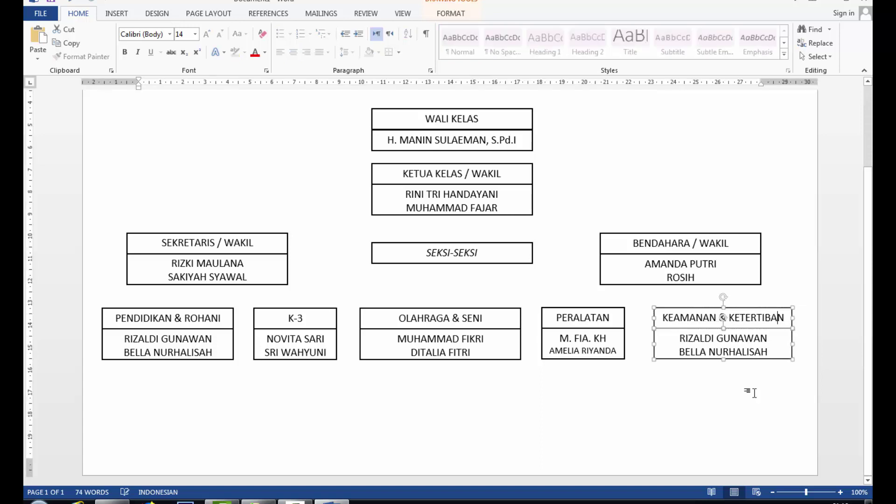